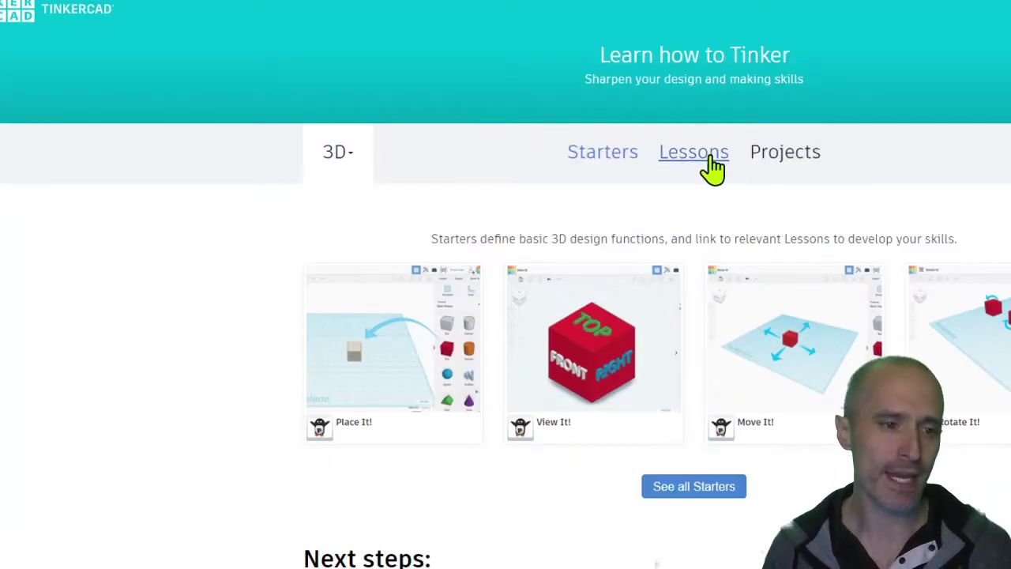
Open the Glow Circuit Assembly lesson from the full list of Tinkercad lessons
left_click(711, 158)
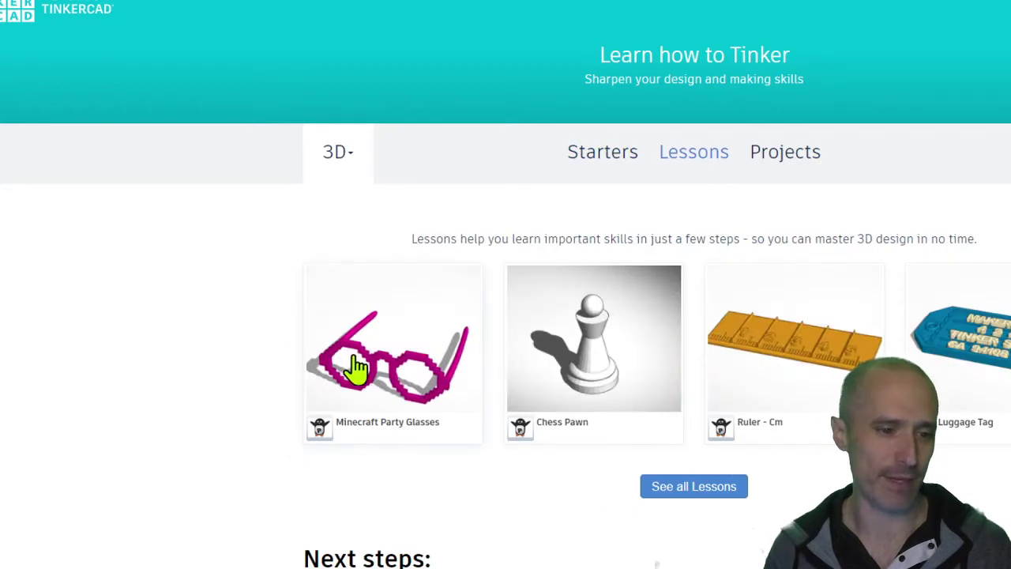
left_click(687, 487)
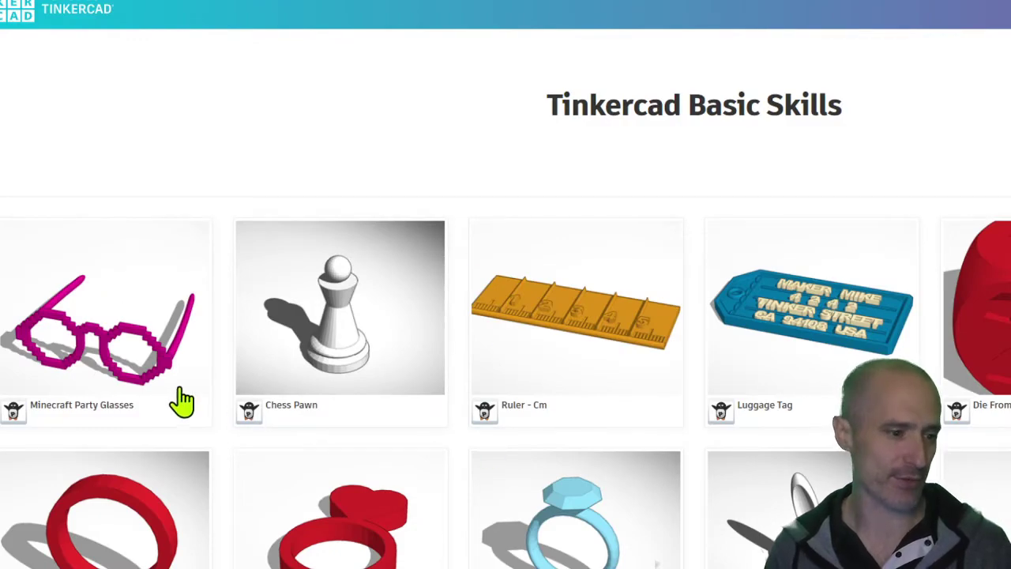
scroll(376, 544, "down", 10)
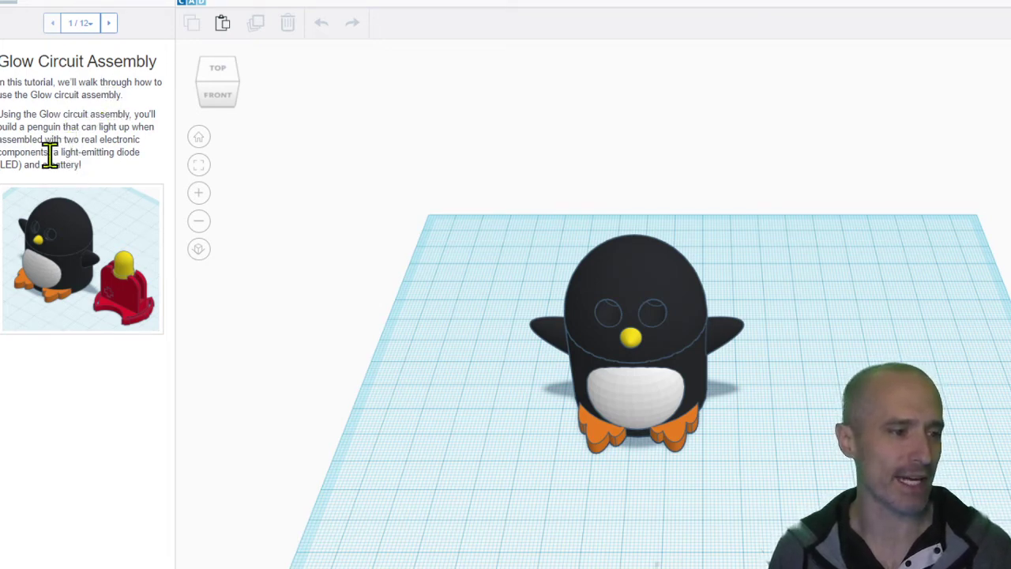
Advance the Glow lesson to step 2 of 12 and orbit around the penguin
left_click(109, 24)
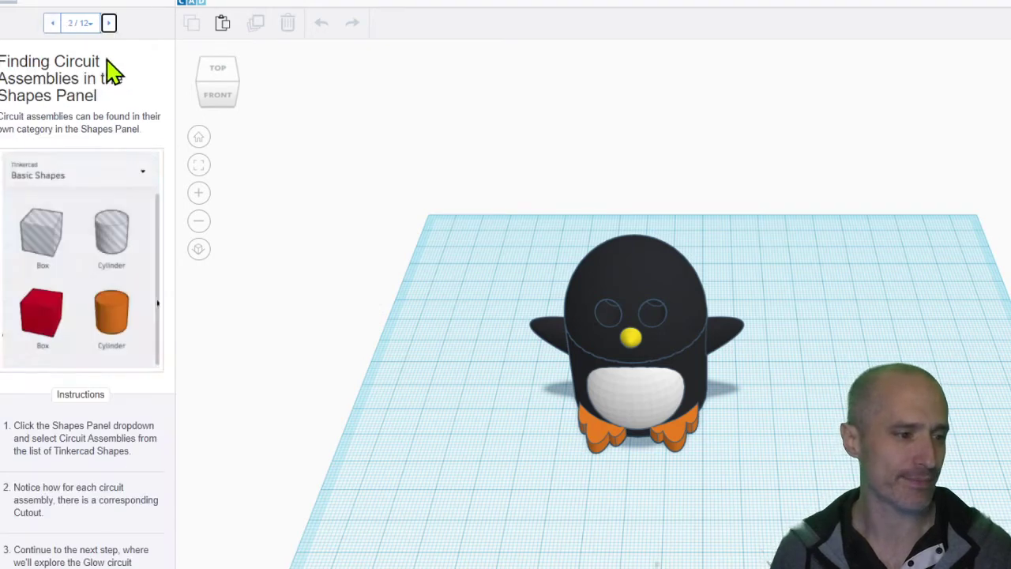
right_click_drag(615, 392, 546, 350)
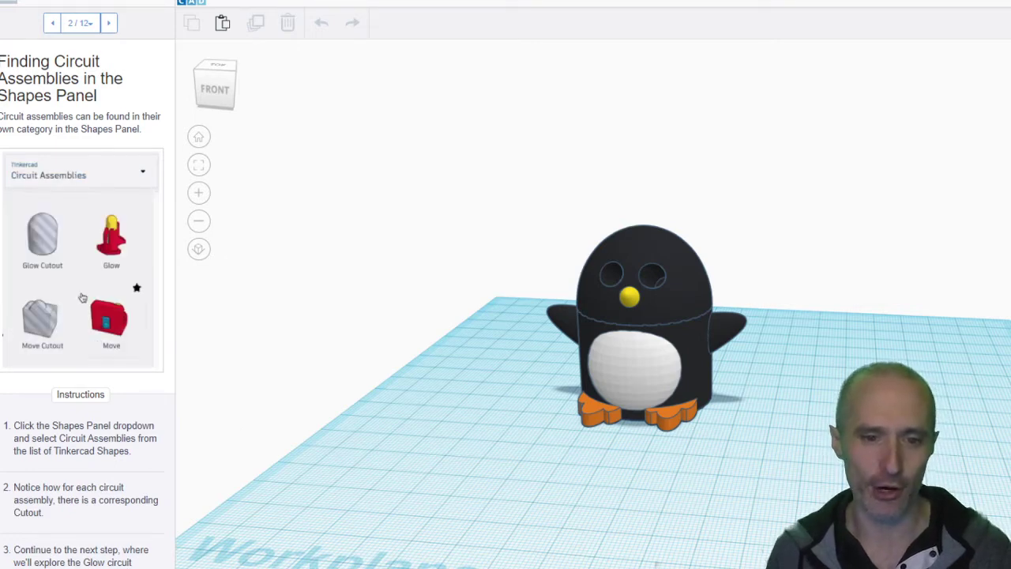
At step 3, place a Glow Cutout and a Glow assembly to the right of the penguin
left_click(108, 23)
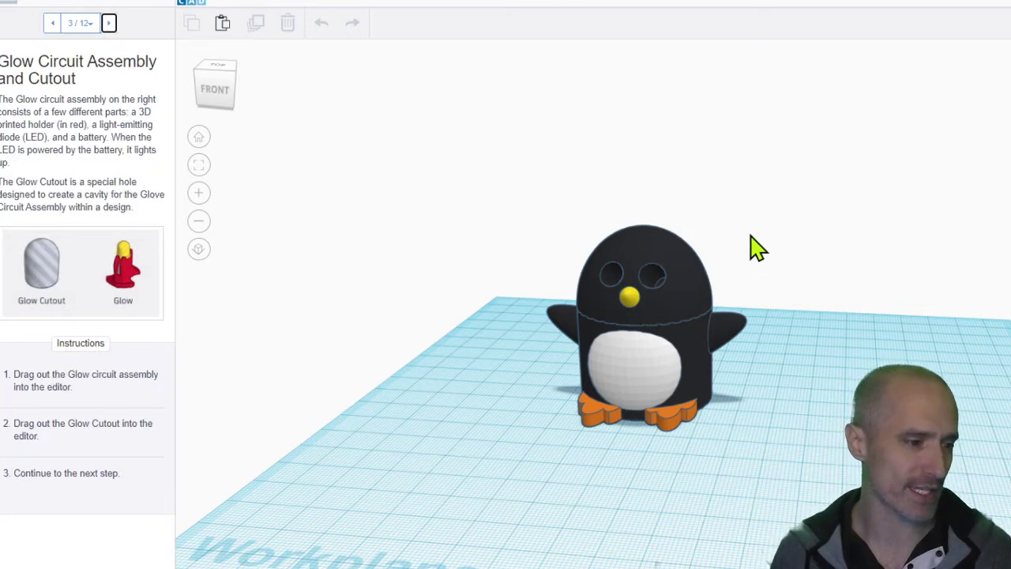
left_click(41, 265)
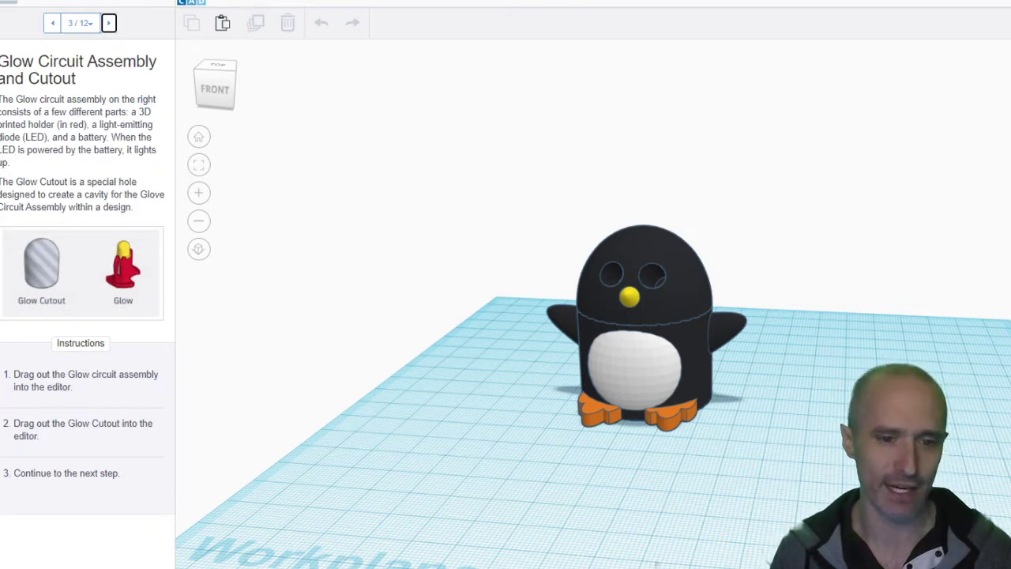
left_click(865, 363)
left_click(823, 458)
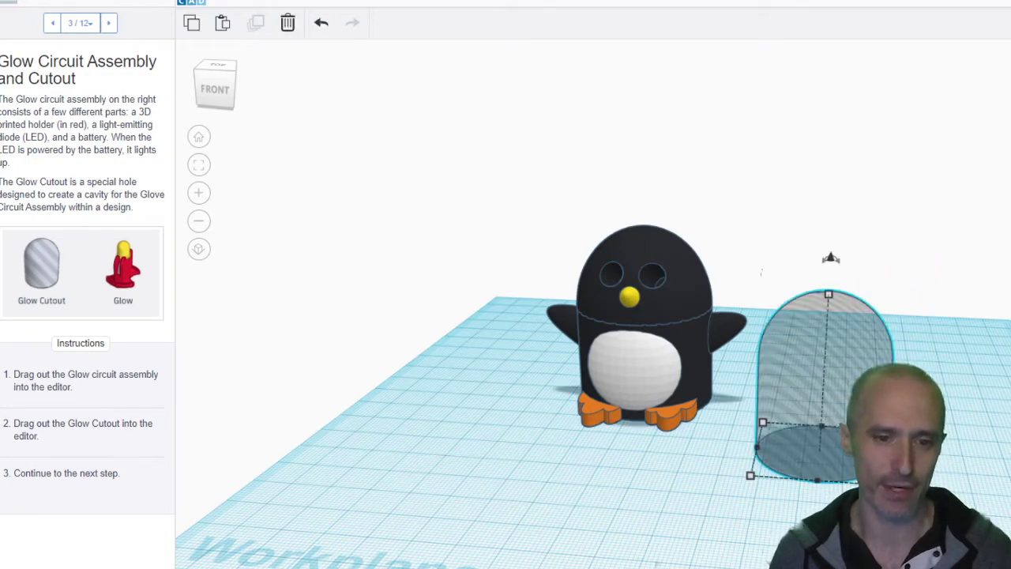
left_click(123, 265)
left_click(999, 485)
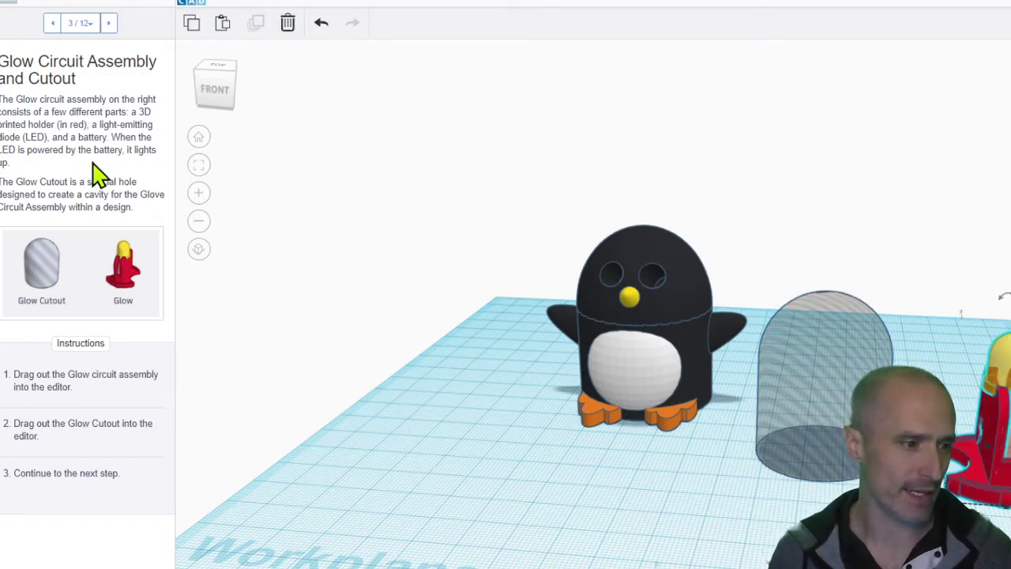
At step 4, align the cutout centred over the Glow assembly on both axes
left_click(108, 23)
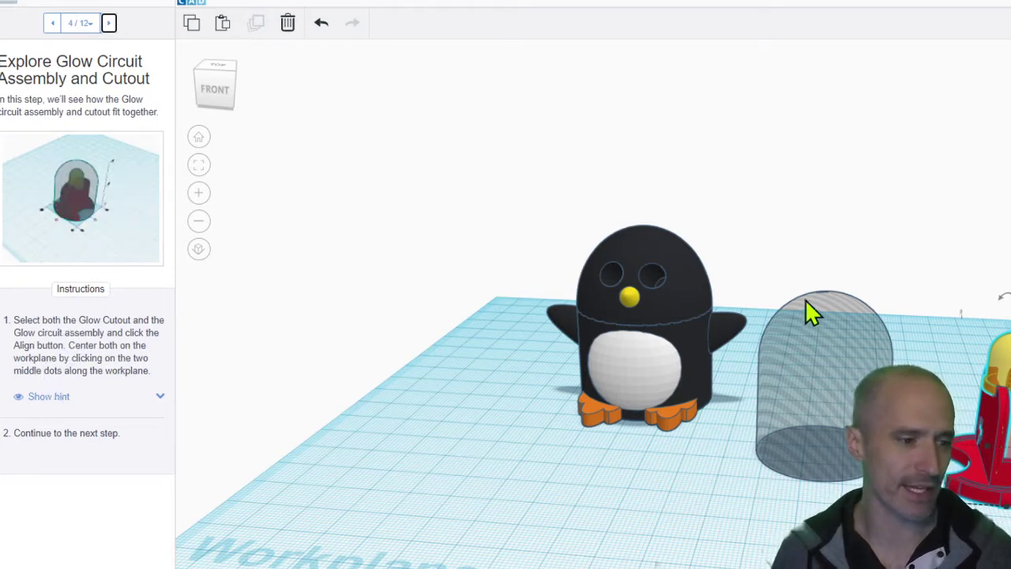
left_click(837, 388)
left_click_drag(793, 198, 982, 497)
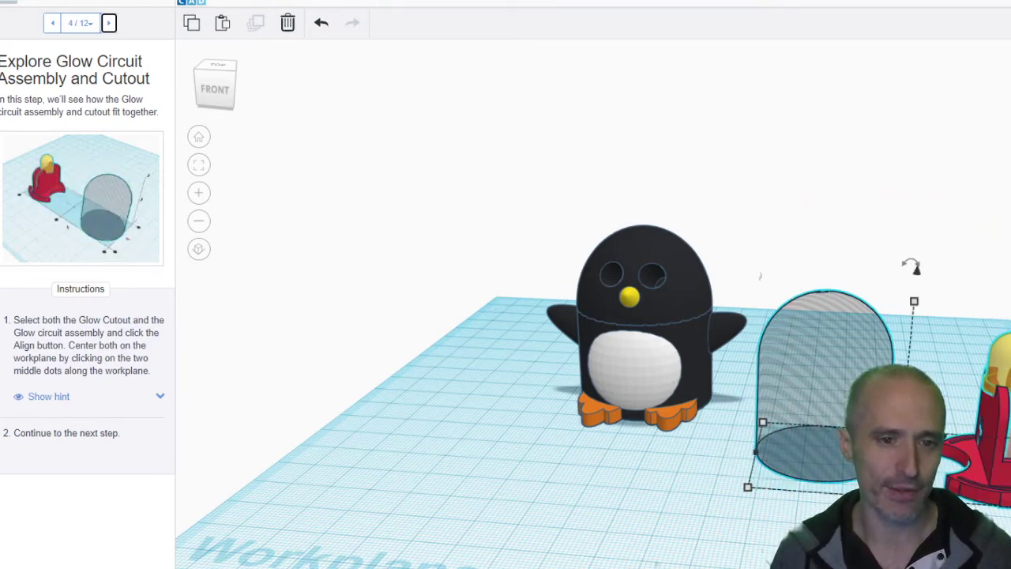
left_click(958, 434, "shift")
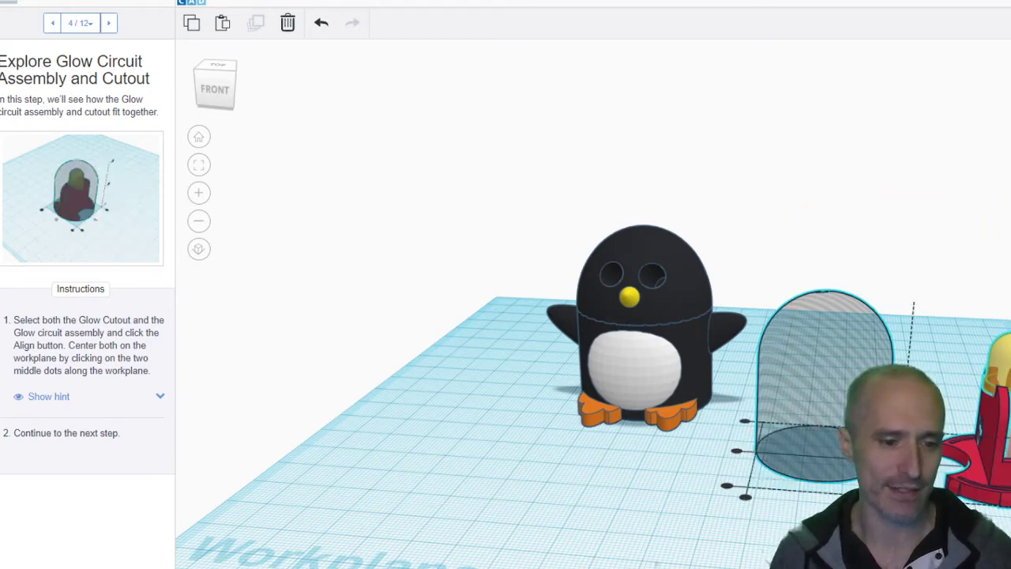
left_click(908, 493)
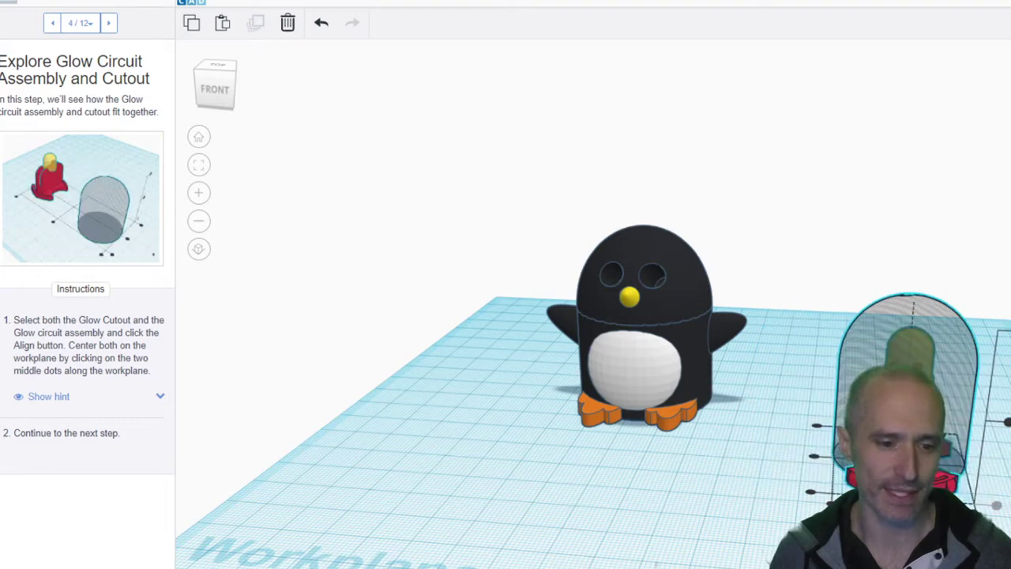
left_click(816, 468)
left_click_drag(860, 225, 1007, 553)
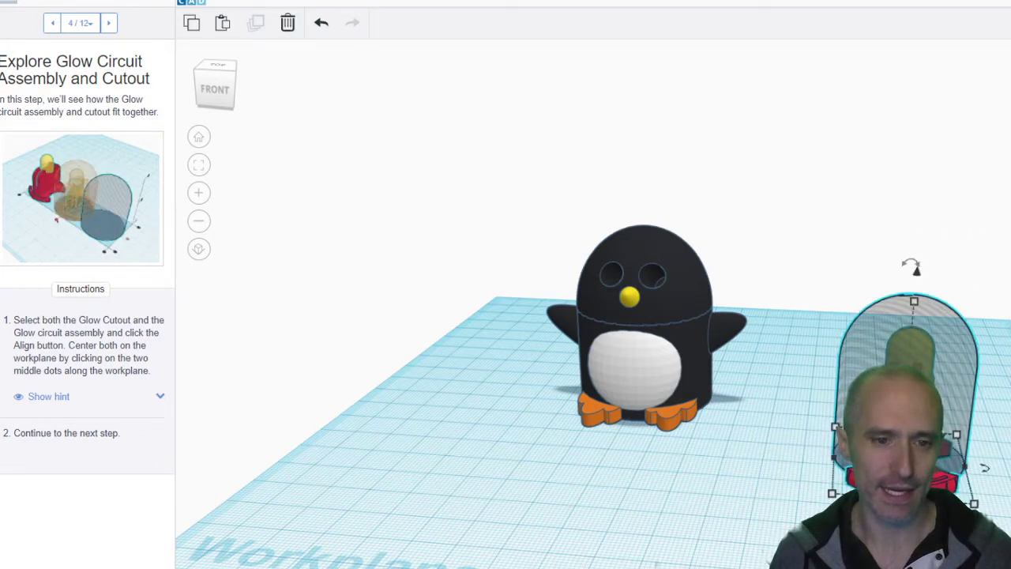
left_click(813, 457)
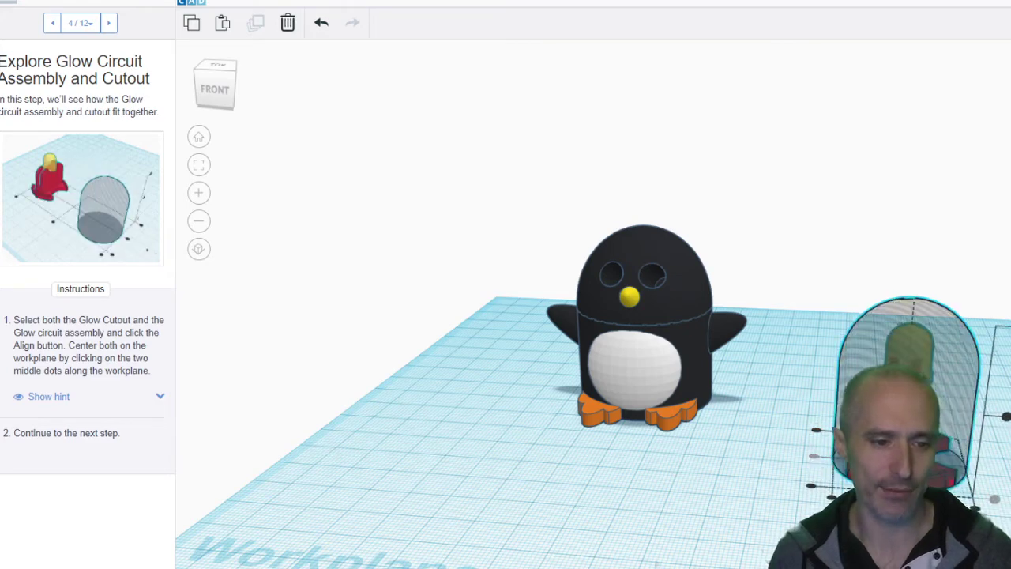
right_click_drag(821, 474, 896, 355)
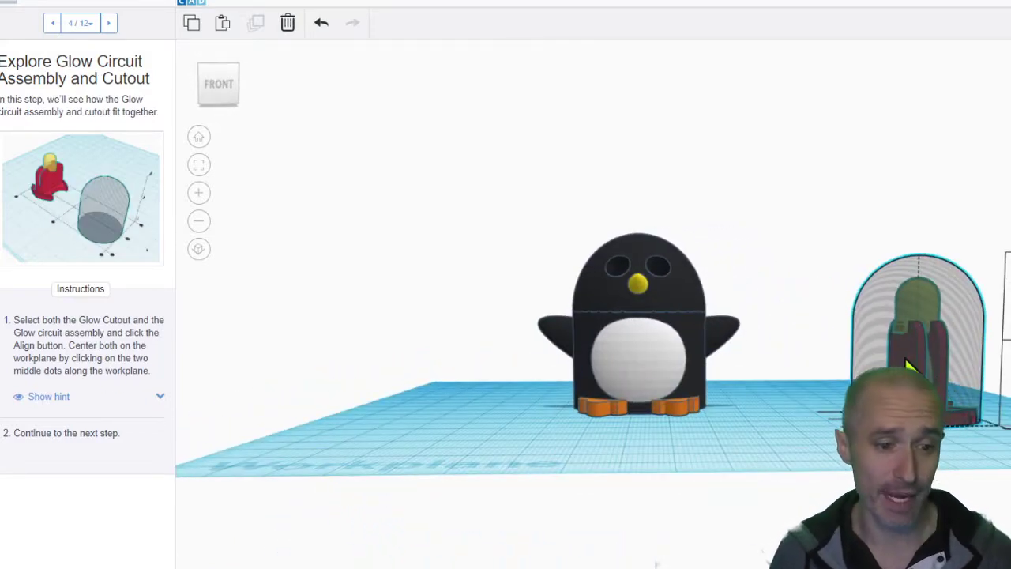
At step 5, make the penguin transparent, then advance to step 6, Applying the Cutout
left_click(109, 24)
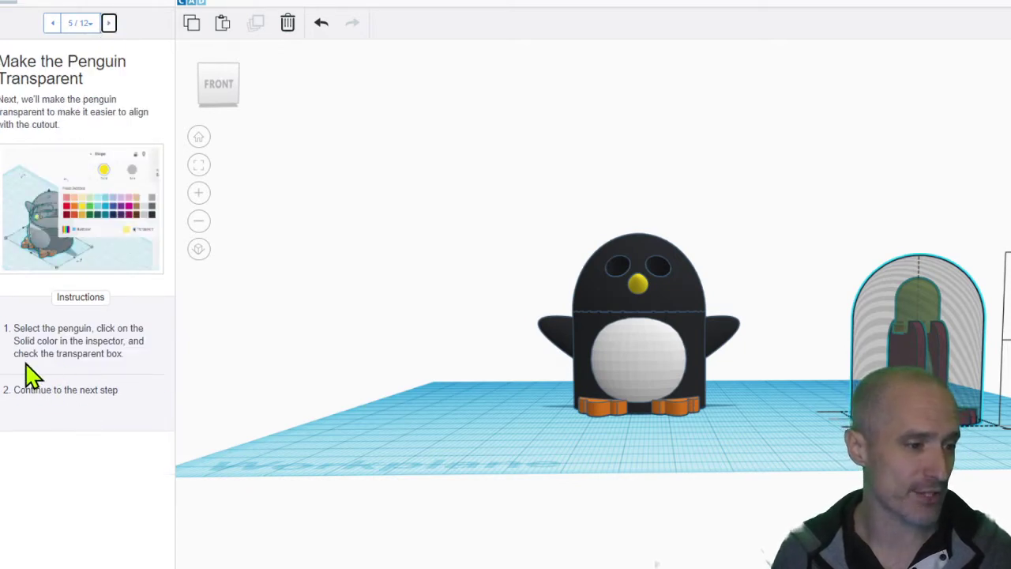
left_click(642, 339)
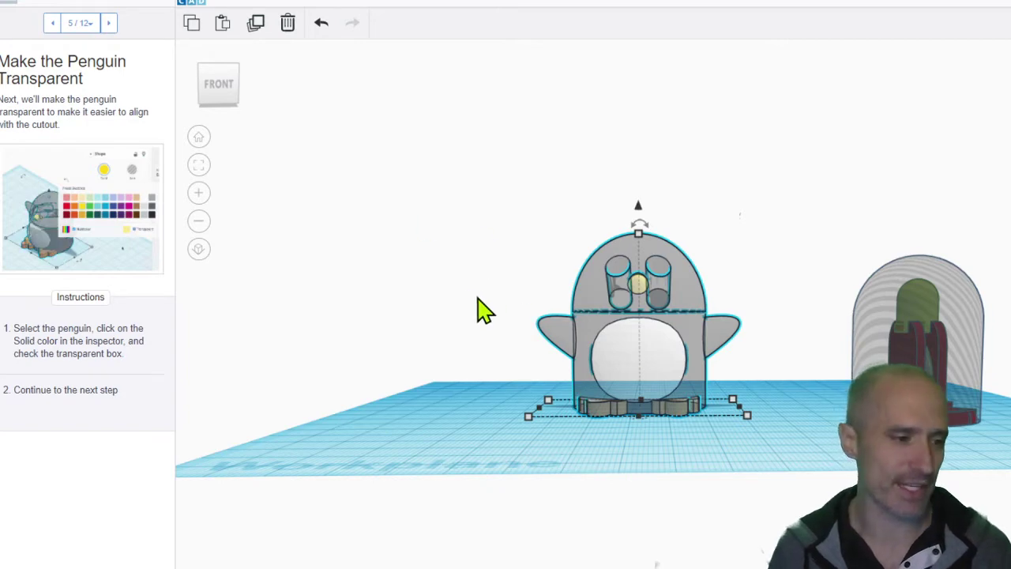
left_click(108, 23)
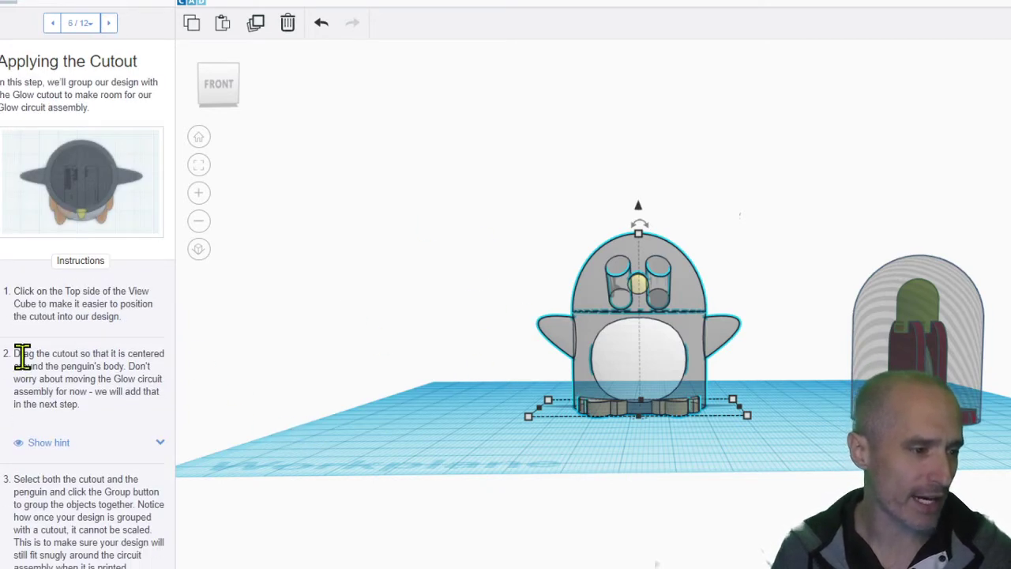
From the top view, drag the cutout onto the penguin and centre them with Align
left_click(219, 85)
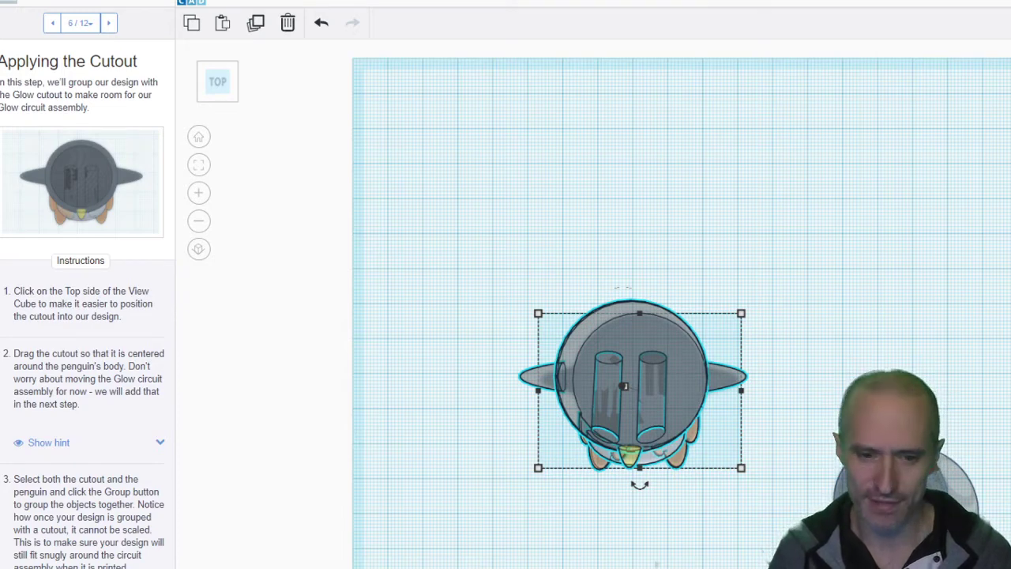
left_click_drag(884, 474, 708, 198)
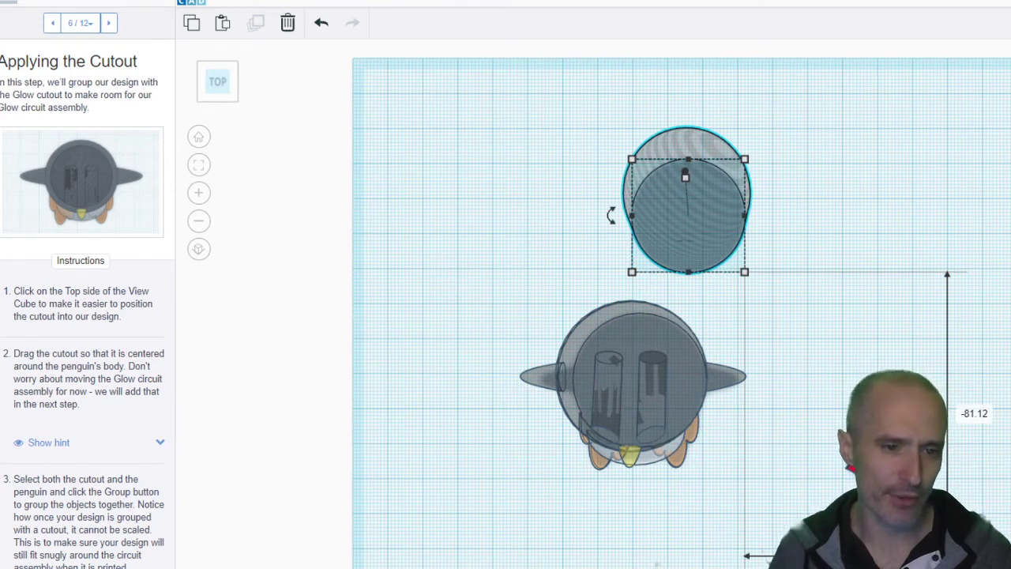
left_click_drag(491, 136, 735, 545)
key("l")
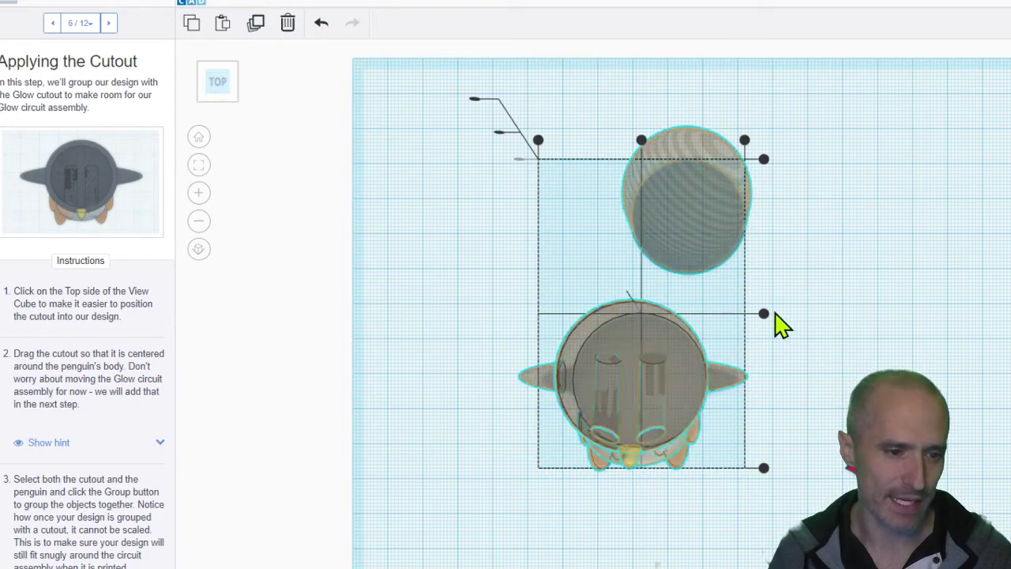
left_click(763, 313)
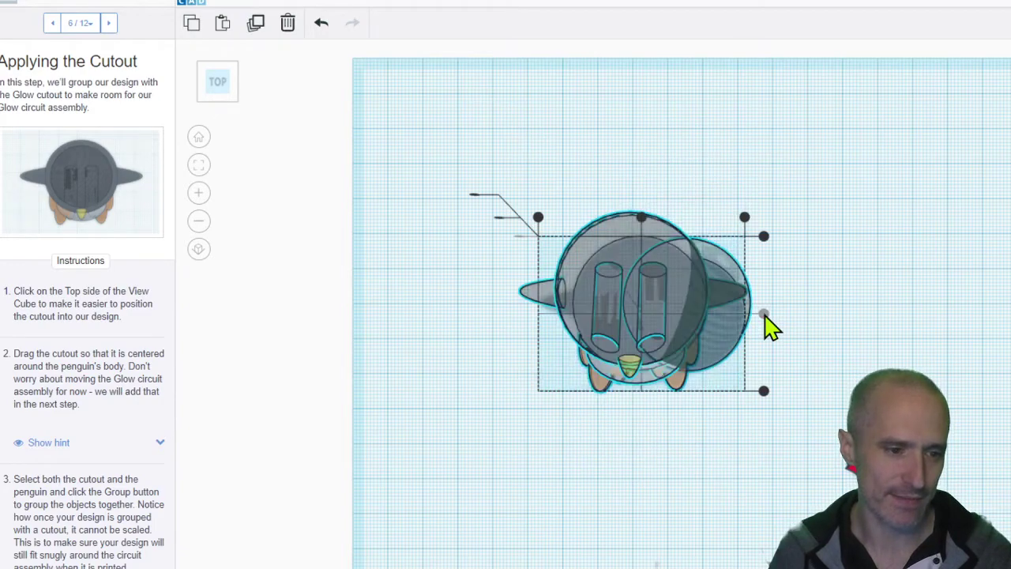
left_click(641, 217)
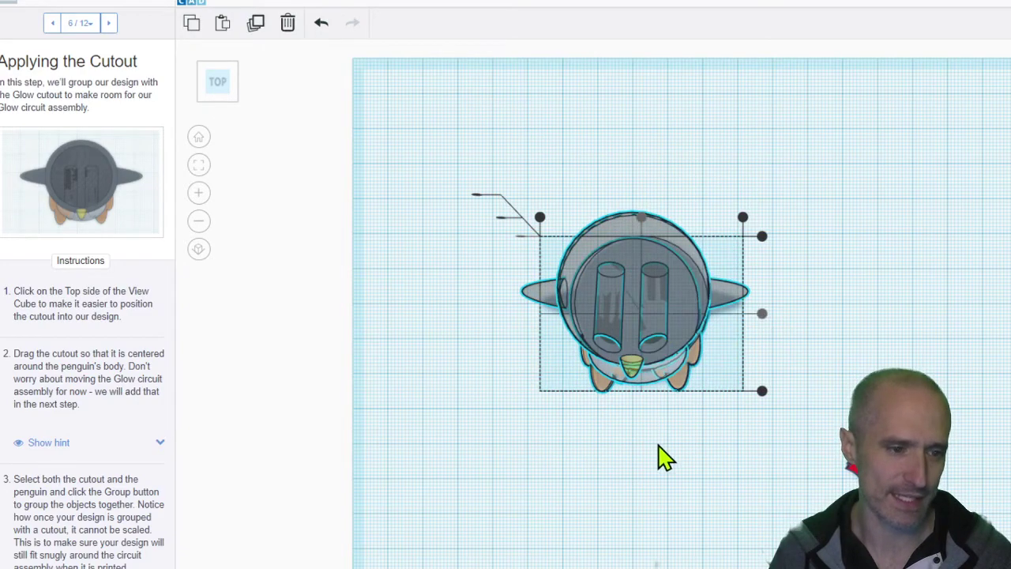
right_click_drag(632, 478, 1005, 287)
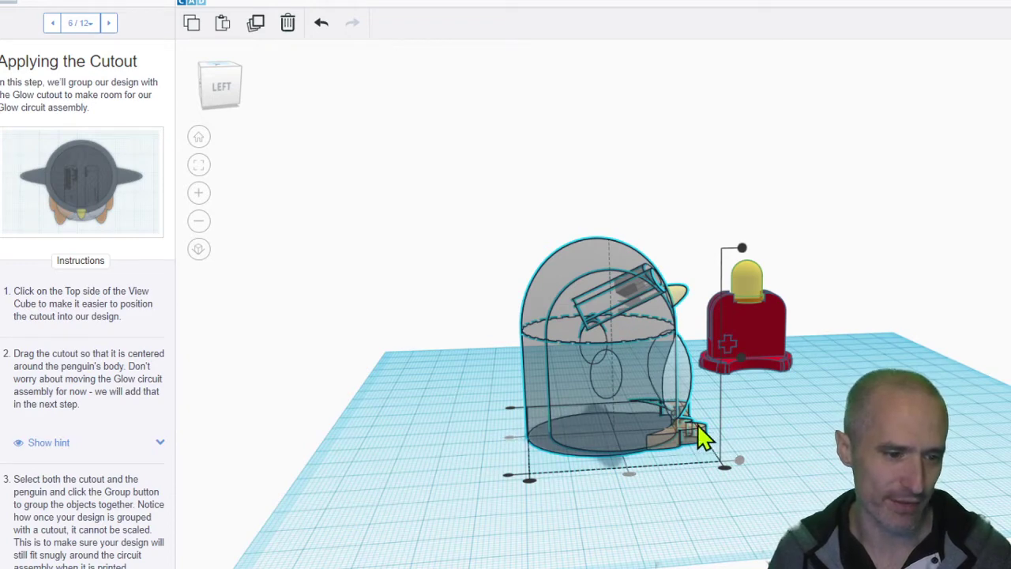
Undo recent changes to return the cutout to its earlier position
left_click(806, 476)
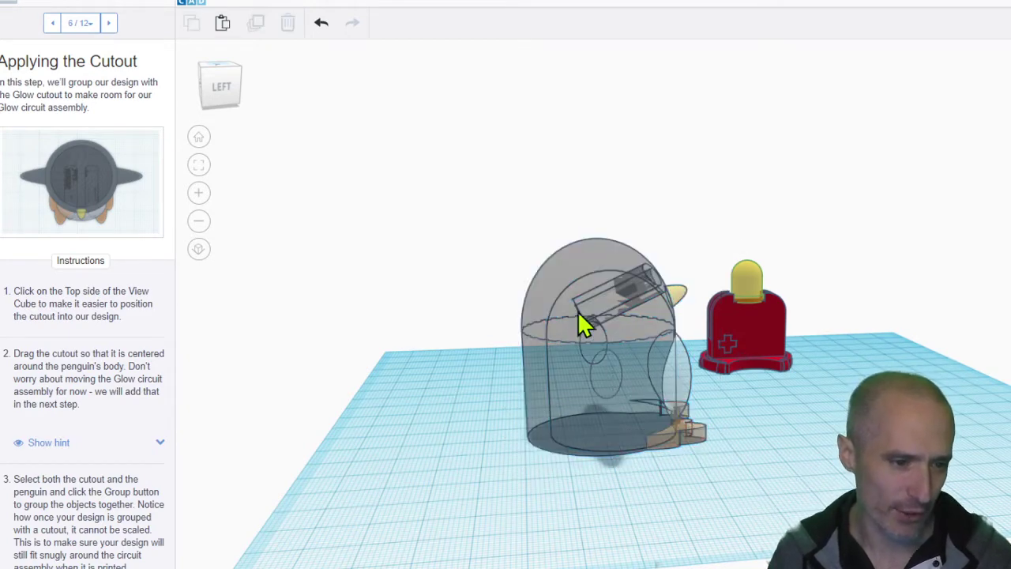
left_click(572, 312)
left_click(530, 511)
left_click(325, 27)
left_click(323, 25)
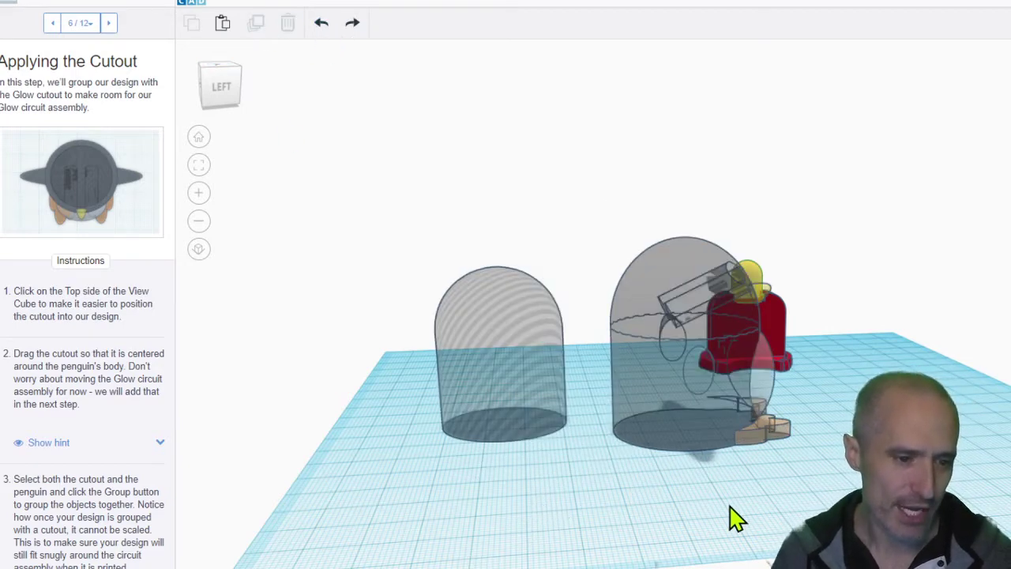
right_click_drag(726, 517, 608, 567)
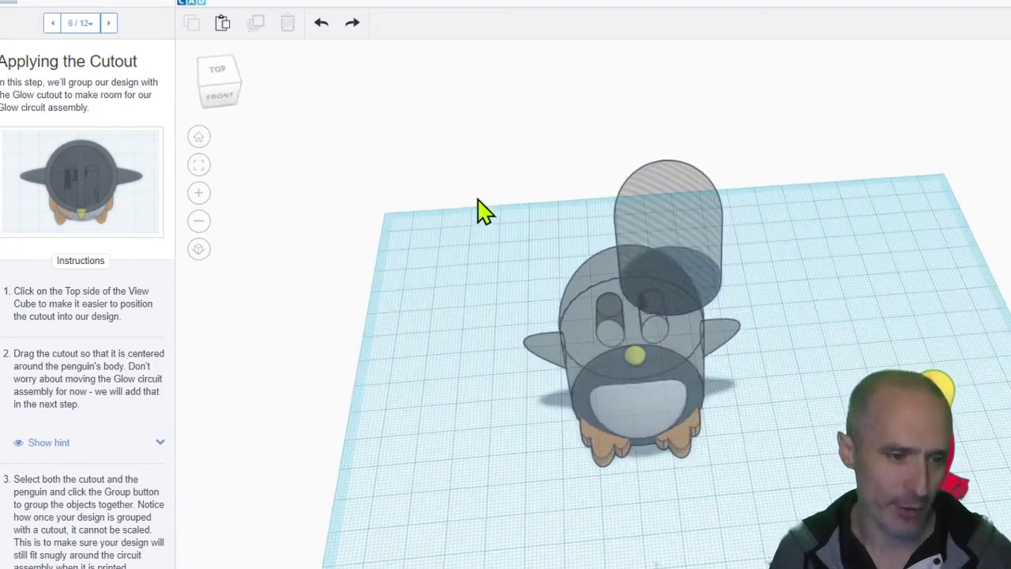
In the top view, move the cutout down onto the penguin's body and check its placement
left_click_drag(476, 187, 754, 557)
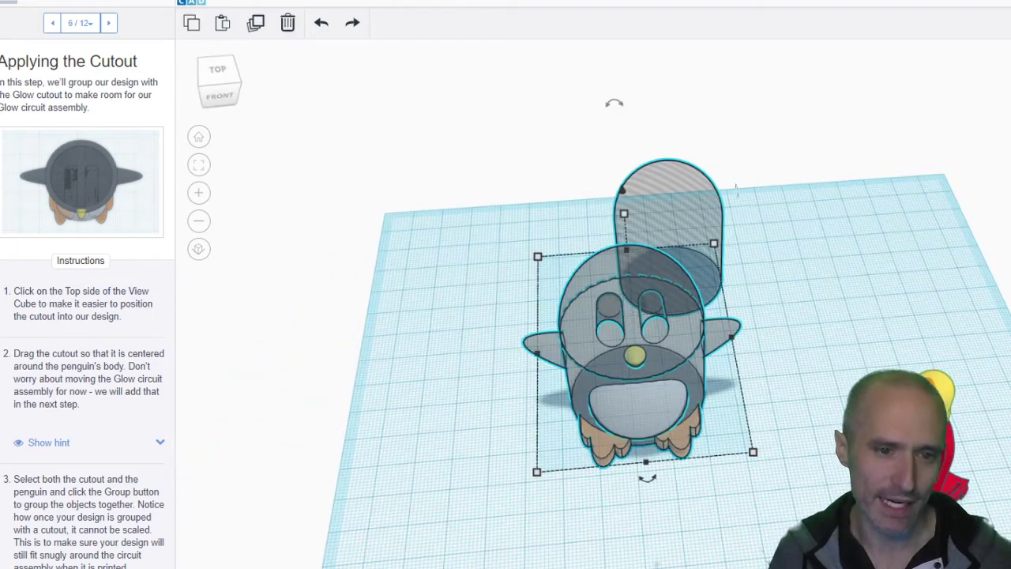
left_click(758, 277)
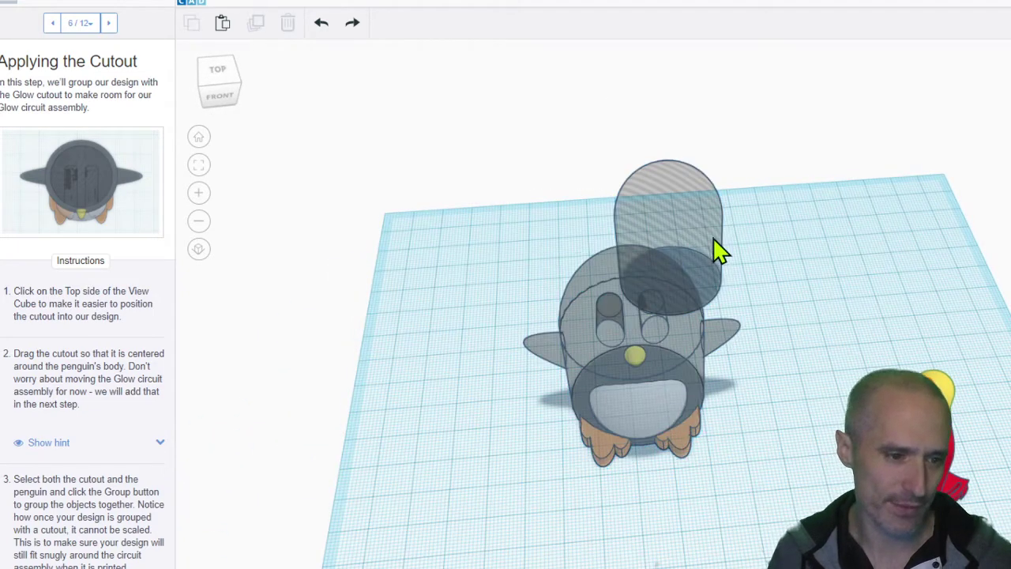
left_click(695, 233)
left_click(222, 73)
left_click_drag(704, 222, 646, 414)
right_click_drag(609, 416, 405, 479)
left_click(498, 489)
right_click_drag(498, 489, 631, 316)
mouse_move(677, 305)
left_mouse_down()
mouse_move(688, 355)
mouse_move(677, 312)
left_mouse_up()
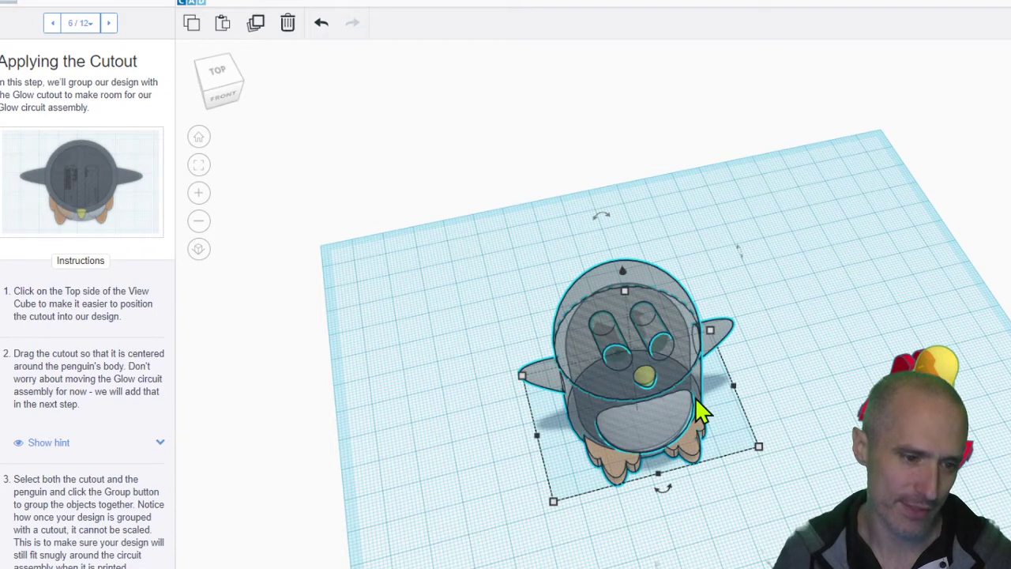
left_click(668, 494)
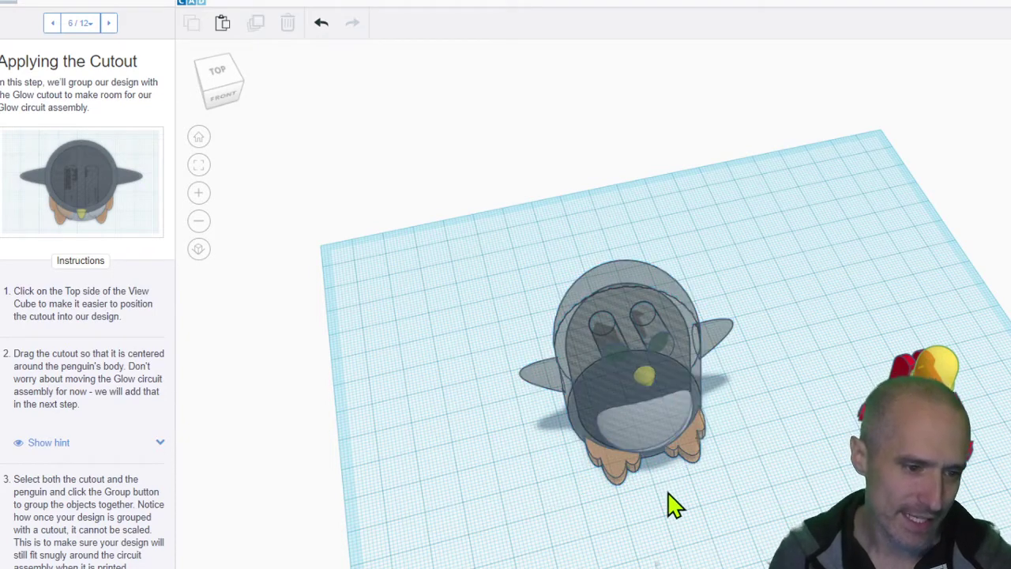
Undo the unwanted grouping, then group the penguin parts with Ctrl+G
left_click(703, 403)
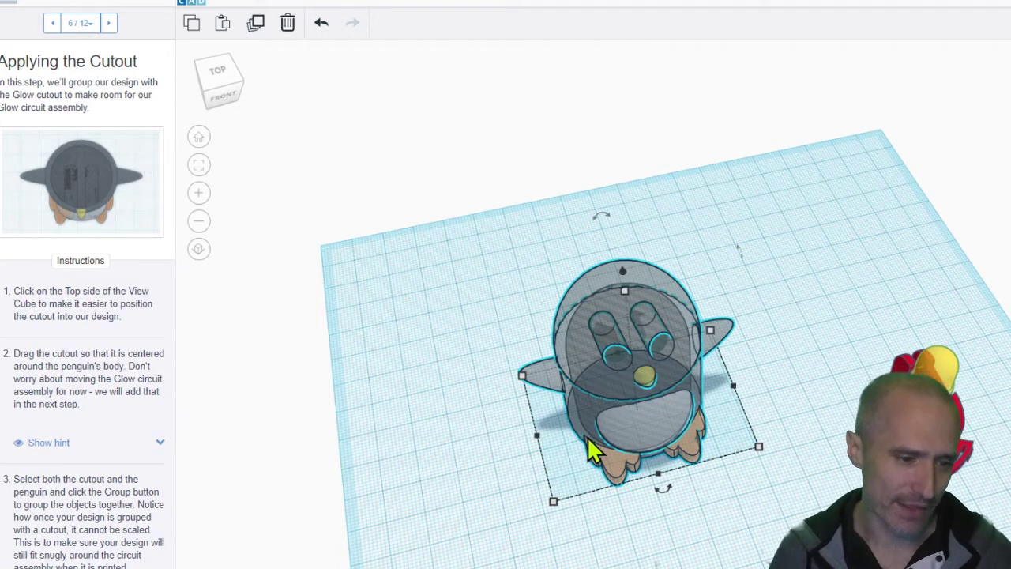
left_click(321, 22)
left_click(352, 22)
left_click(320, 22)
left_click(321, 22)
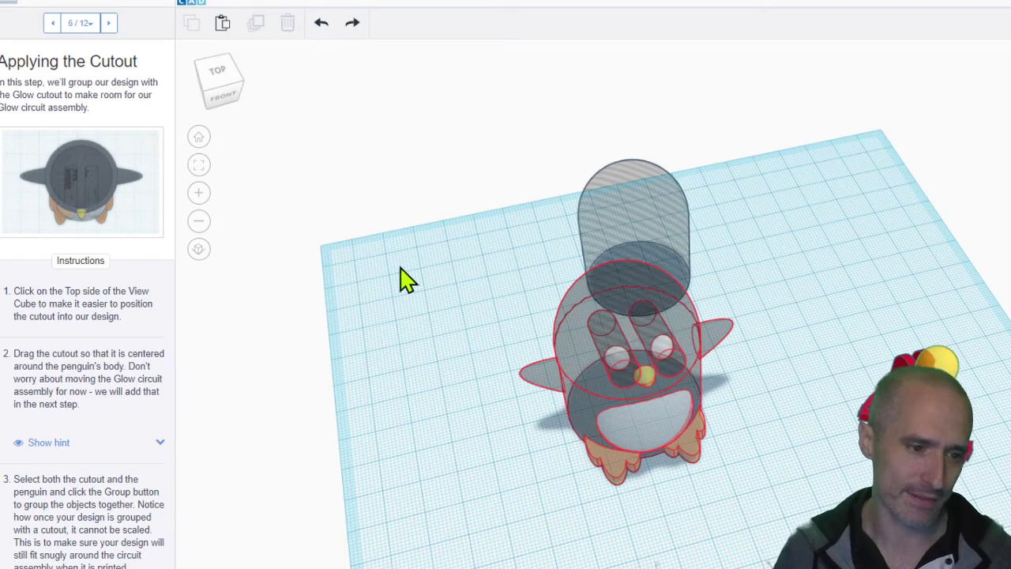
left_click(699, 393)
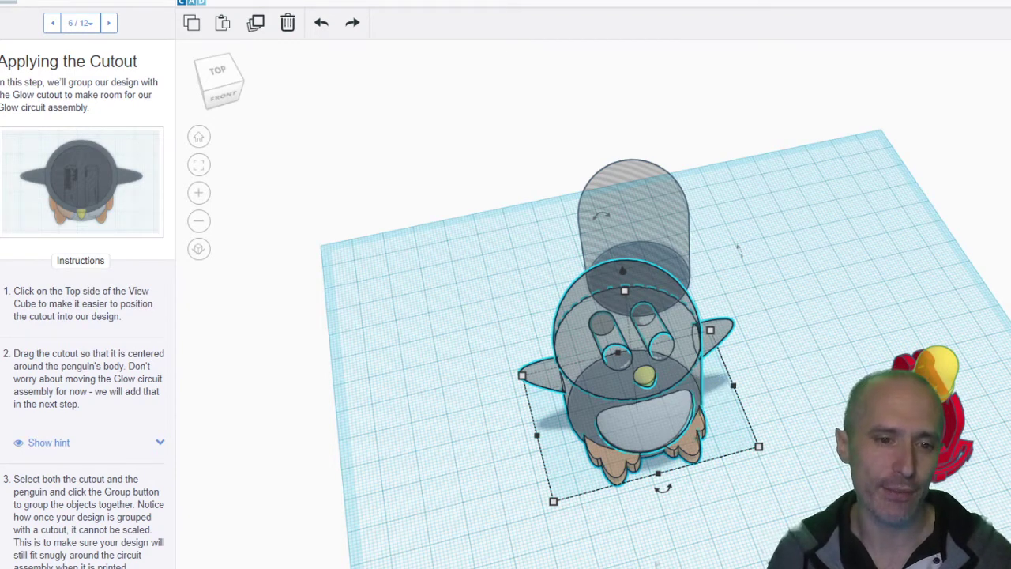
key("ctrl+g")
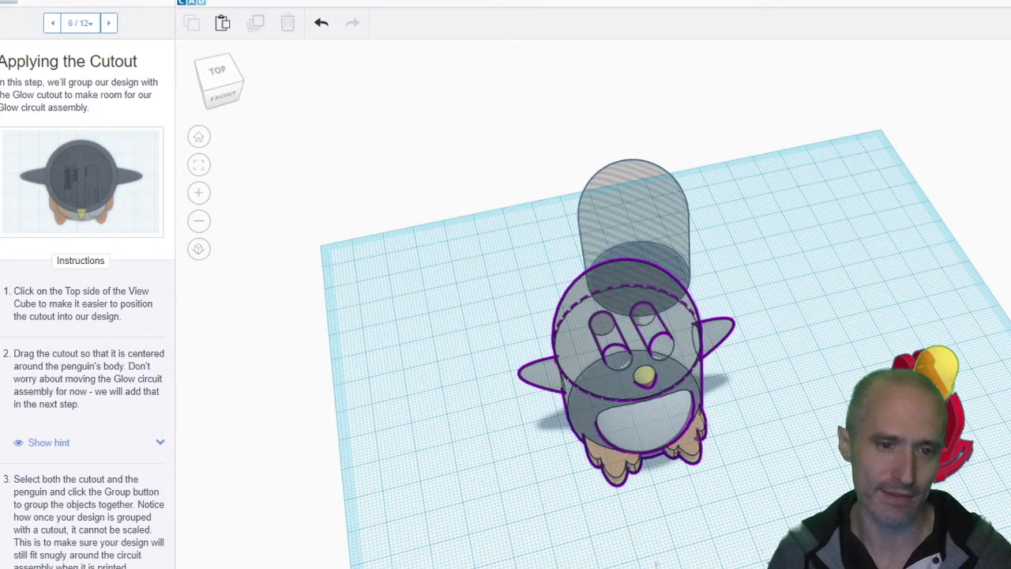
left_click(713, 418)
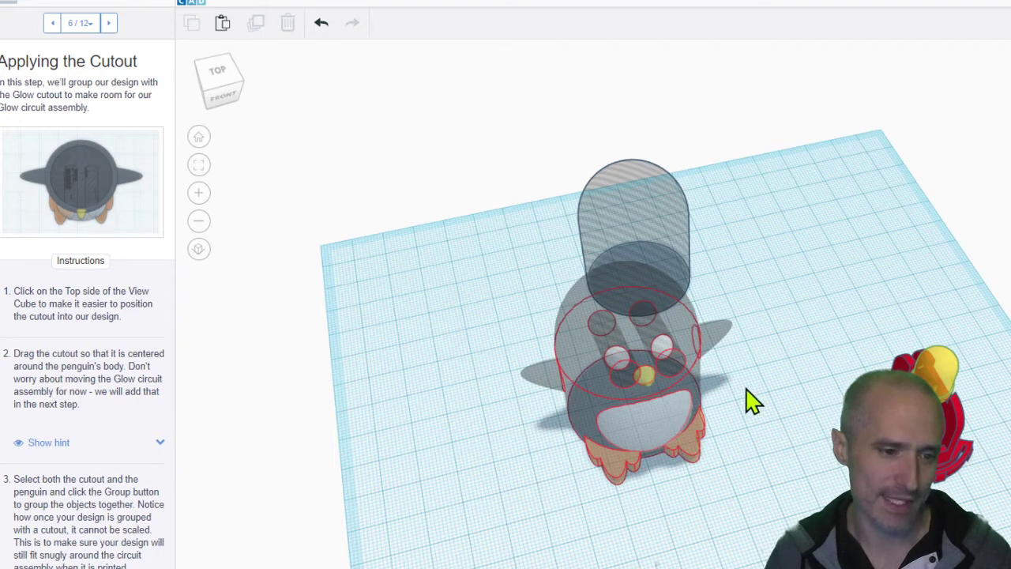
Select the penguin group and cutout, and centre the cutout on the penguin with Align
left_click(702, 393)
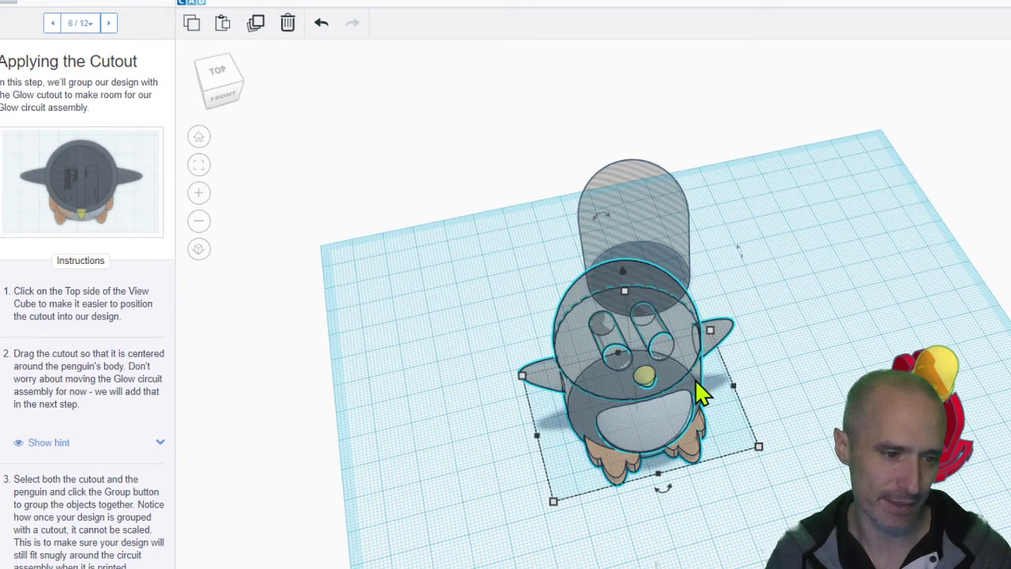
left_click(702, 392)
left_click(702, 393)
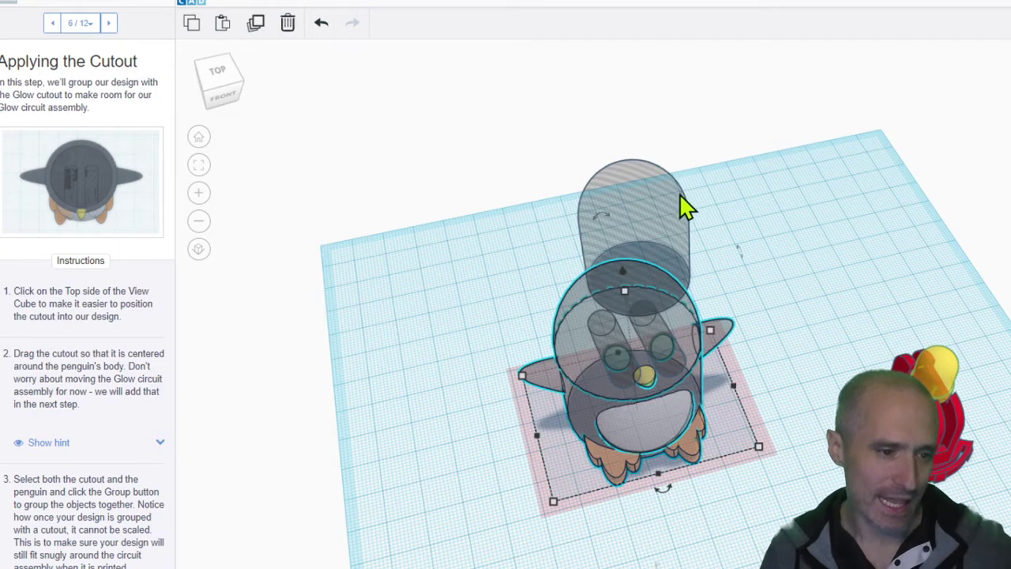
left_click(652, 208, "shift")
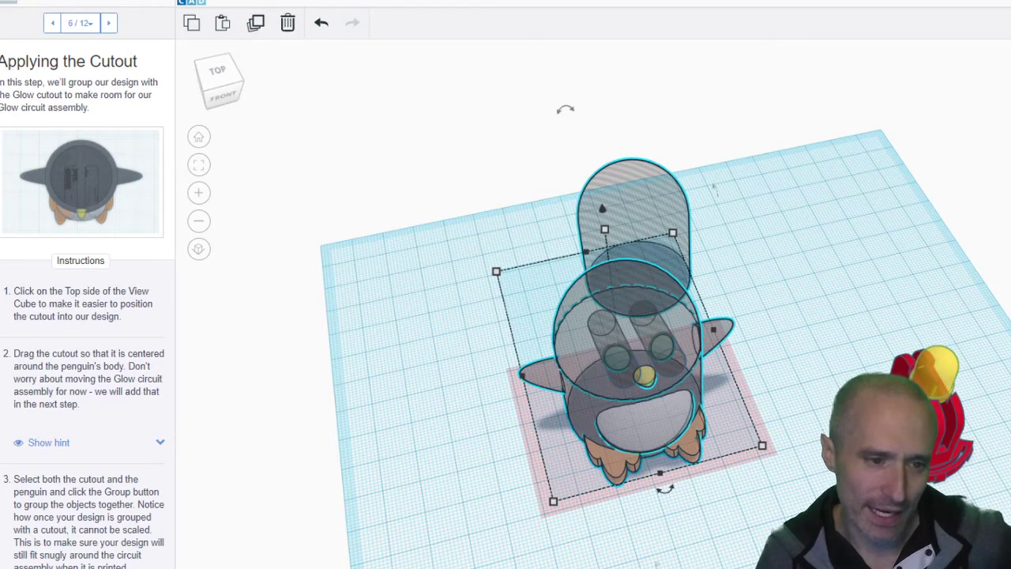
key("l")
left_click(665, 490)
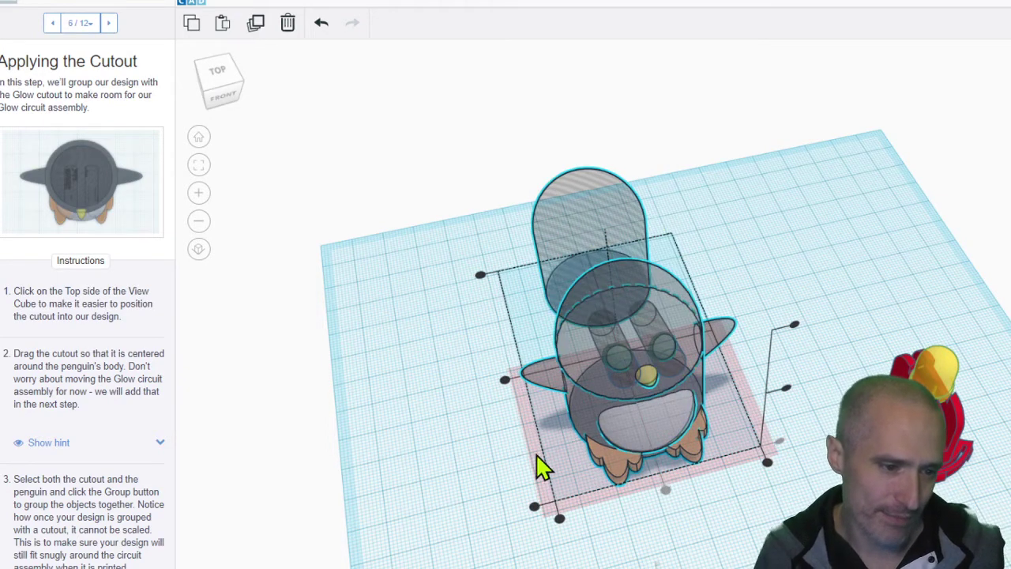
left_click(506, 384)
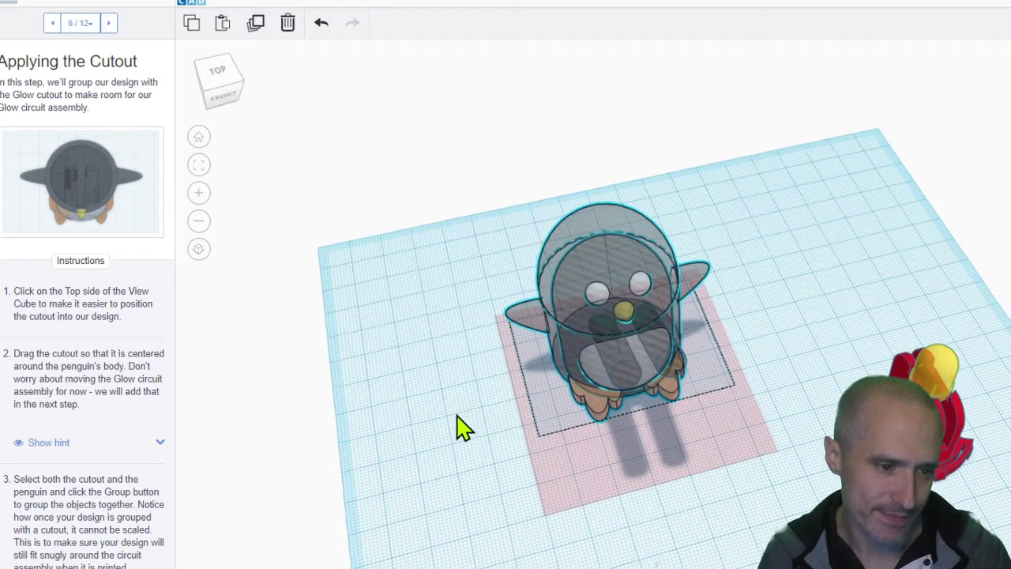
right_click_drag(466, 432, 490, 426)
left_click(648, 532)
Drag the penguin and the cutout apart from each other
left_click_drag(559, 399, 658, 518)
left_click_drag(569, 339, 534, 300)
left_click(751, 529)
right_click_drag(750, 530, 637, 501)
left_click(596, 473)
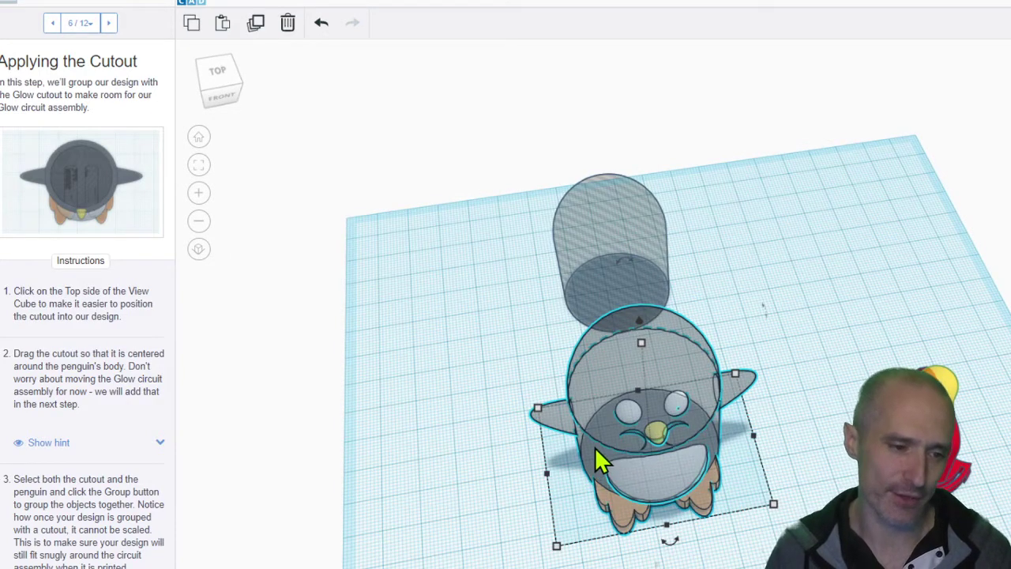
left_click(418, 296)
From the top view, drag the cutout onto the penguin's body and nudge it with arrow keys
left_click(220, 77)
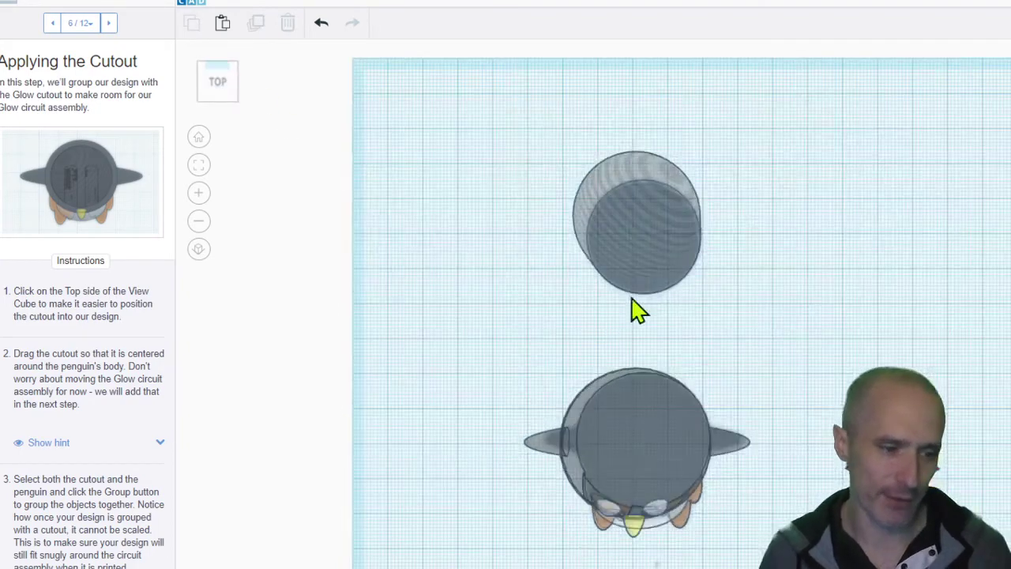
left_click_drag(642, 227, 643, 462)
right_click_drag(661, 463, 979, 257)
left_click(727, 363)
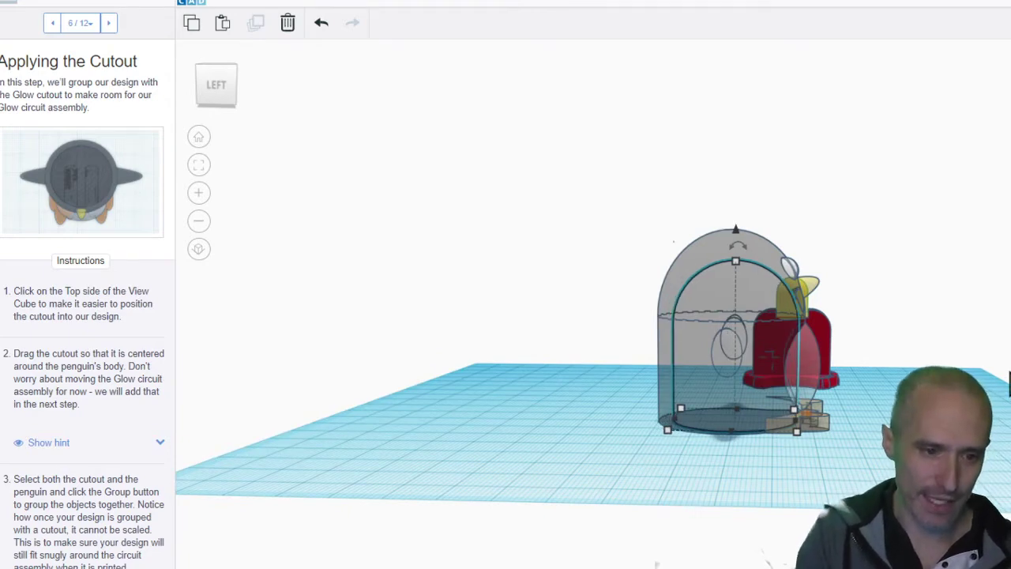
left_click(640, 466)
right_click_drag(790, 382, 682, 382)
left_click(713, 385)
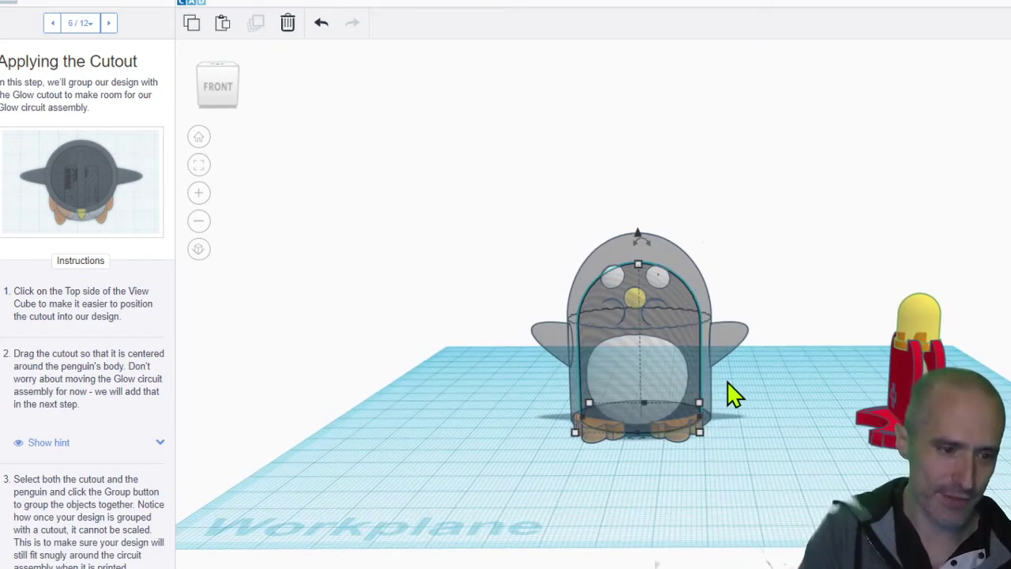
right_click_drag(743, 397, 490, 456)
key("Right")
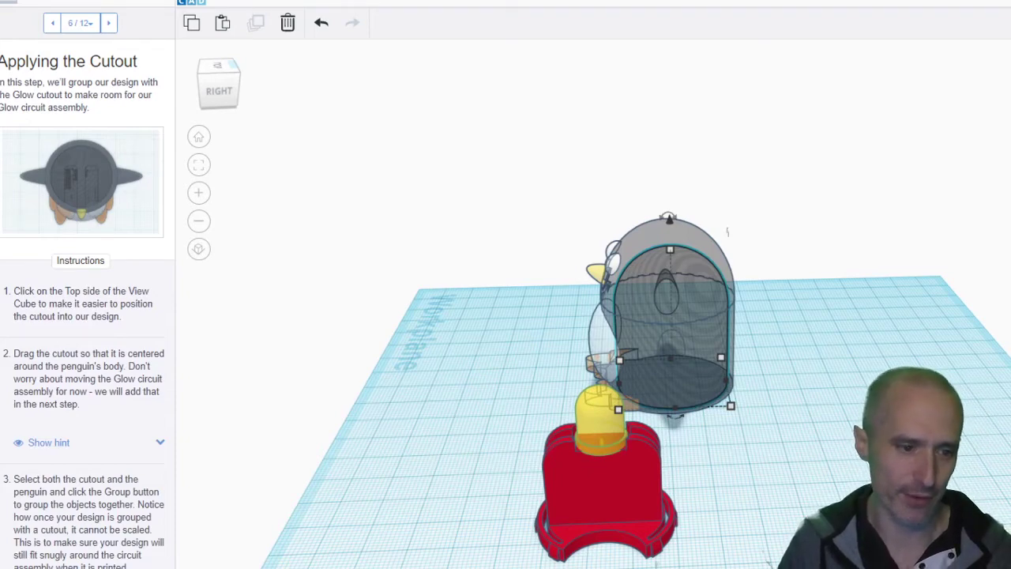
key("Left")
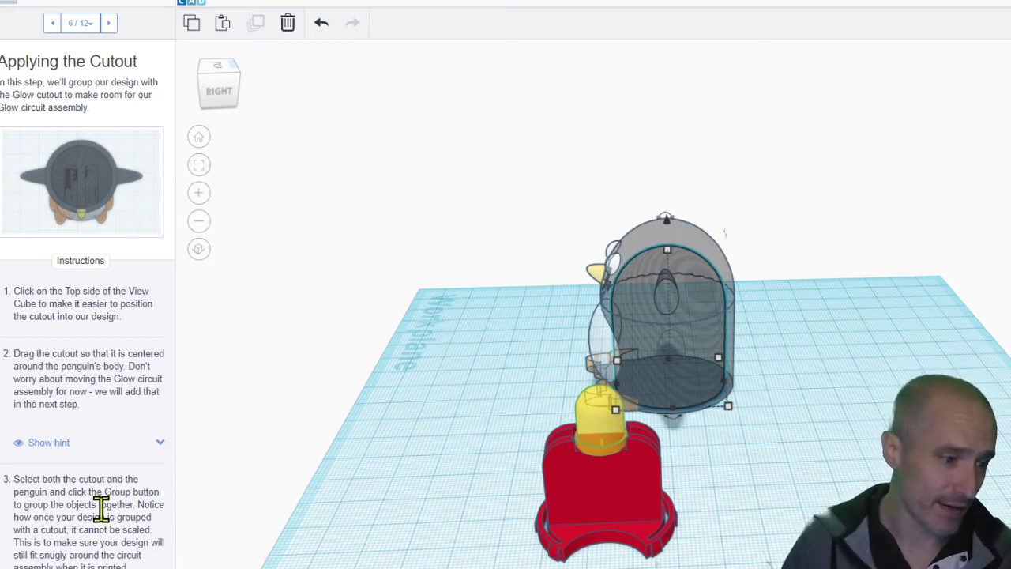
Group the penguin with its cutout, then advance to step 7, Add the Circuit Assembly
right_click_drag(447, 387, 684, 388)
left_click_drag(417, 145, 754, 557)
key("ctrl+g")
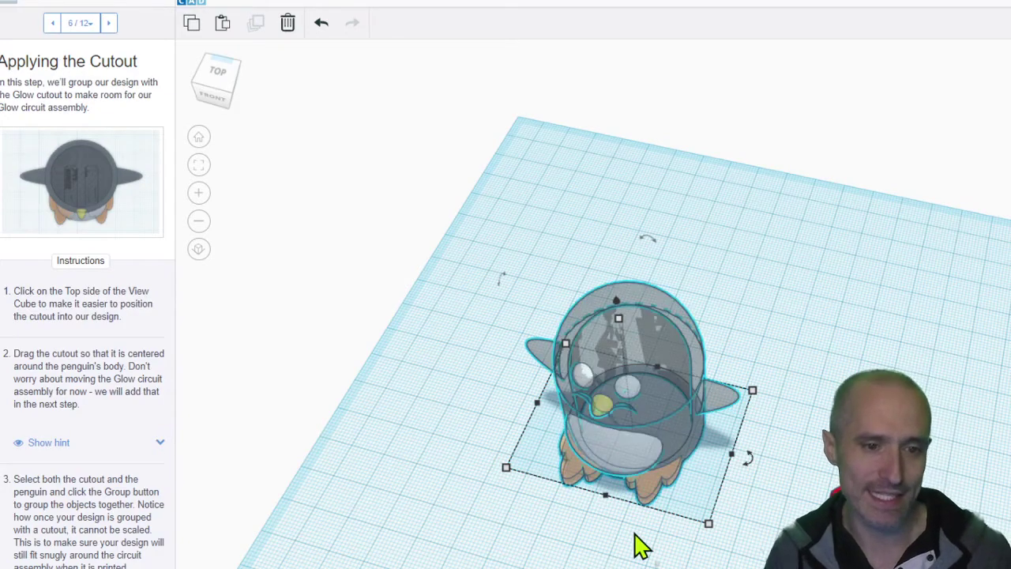
left_click(608, 564)
right_click_drag(608, 563, 660, 452)
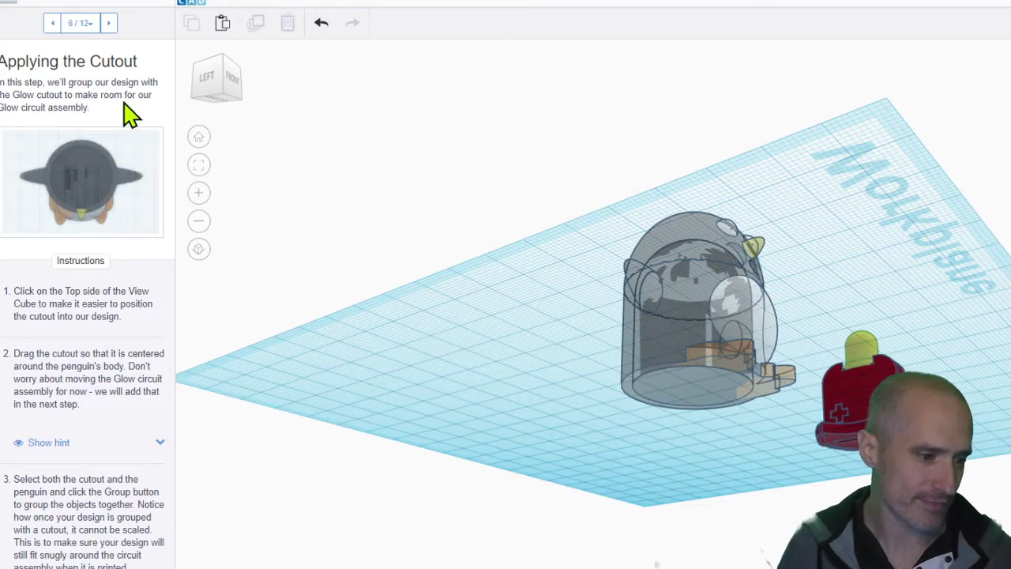
left_click(109, 23)
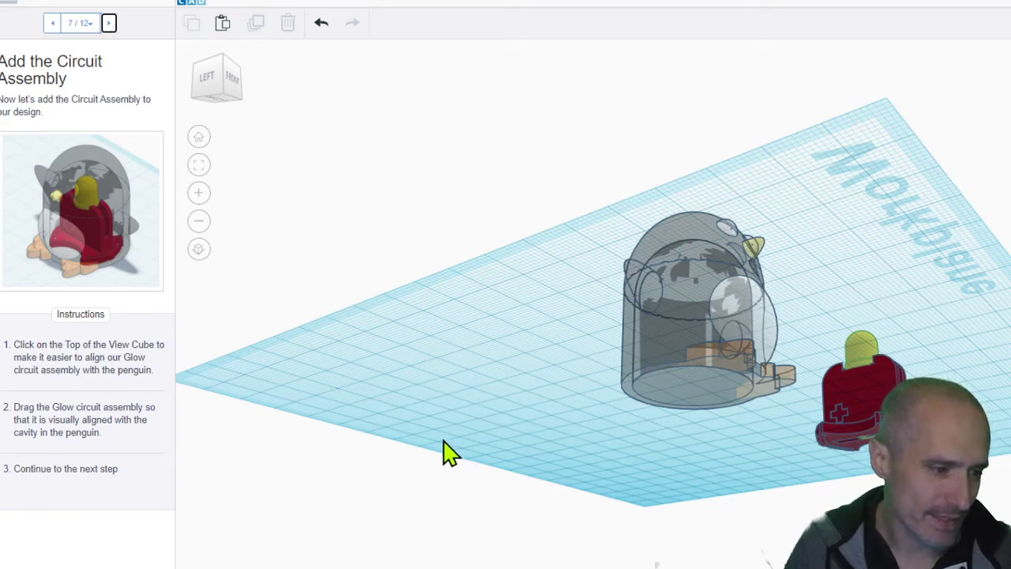
From the top view, drag the Glow assembly into the penguin's body
right_click_drag(679, 478, 663, 541)
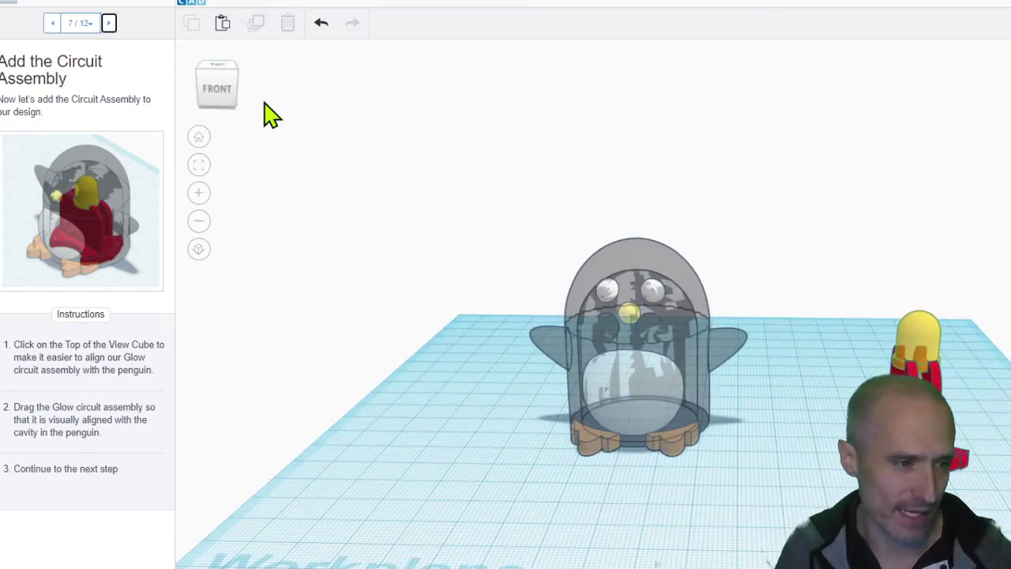
left_click(221, 79)
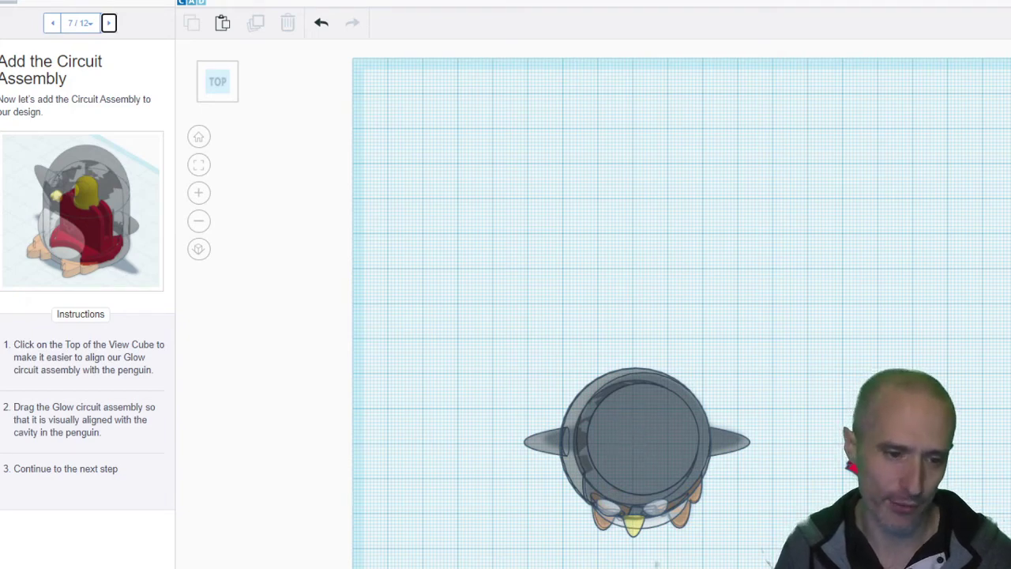
left_click_drag(893, 465, 856, 478)
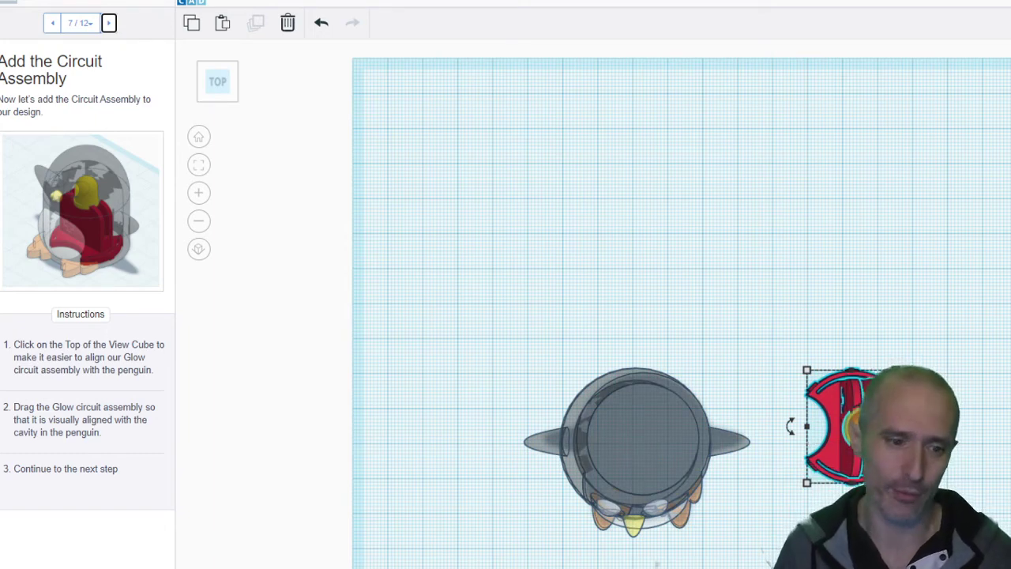
key("Escape")
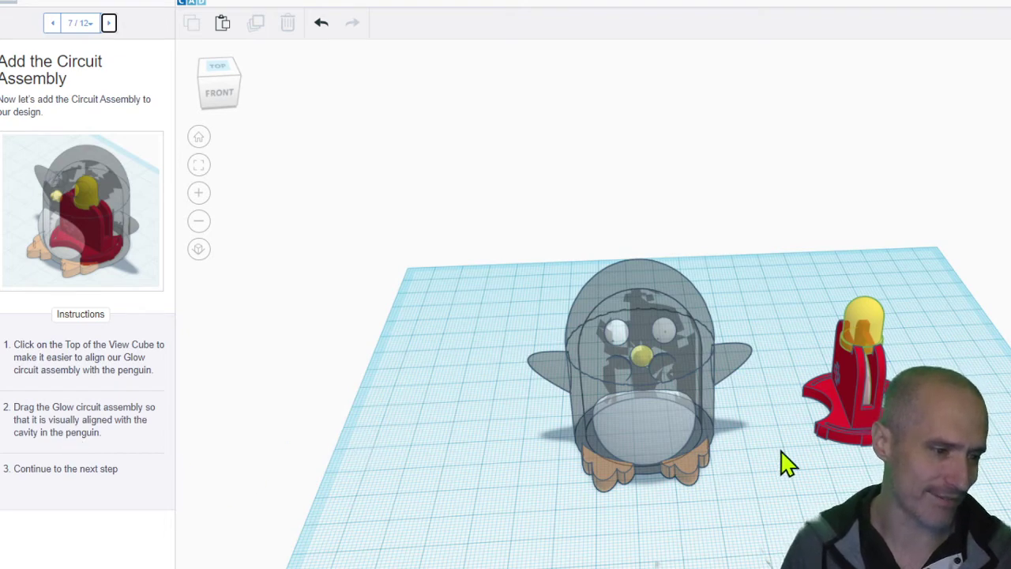
left_click_drag(863, 421, 638, 435)
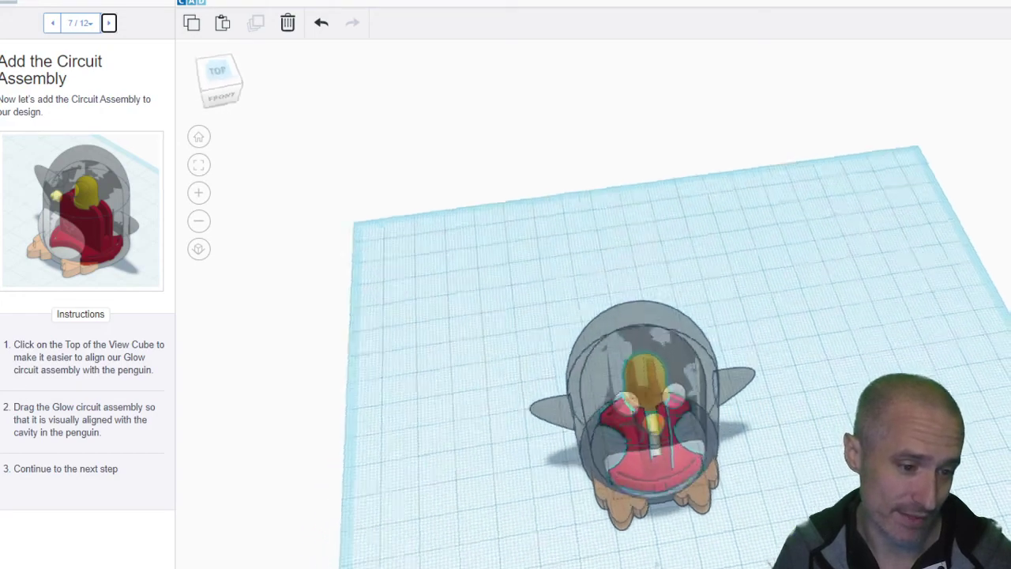
right_click_drag(869, 521, 704, 413)
Undo the move, leaving the assembly beside the penguin, and advance to step 8
left_click(321, 22)
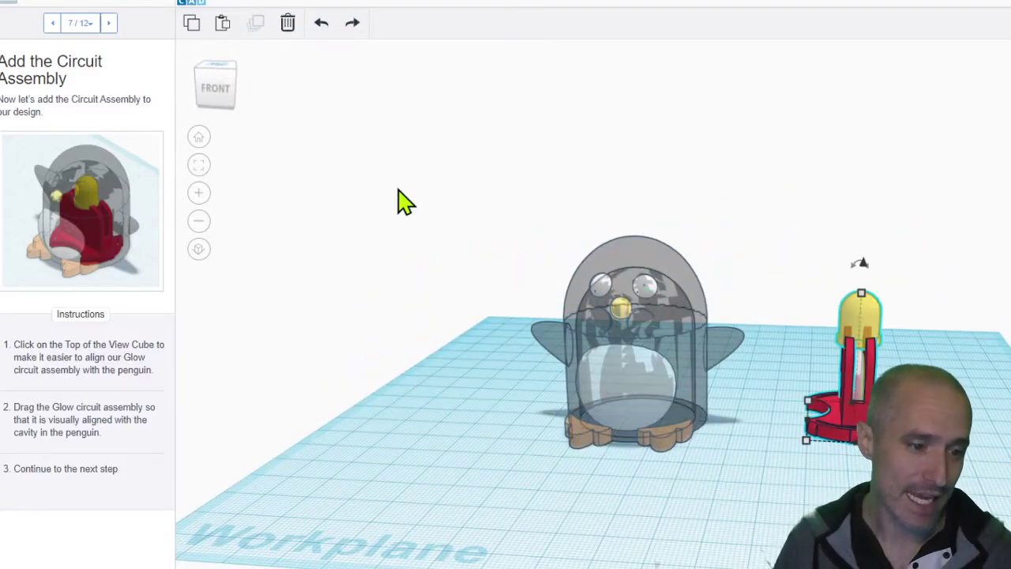
left_click(774, 521)
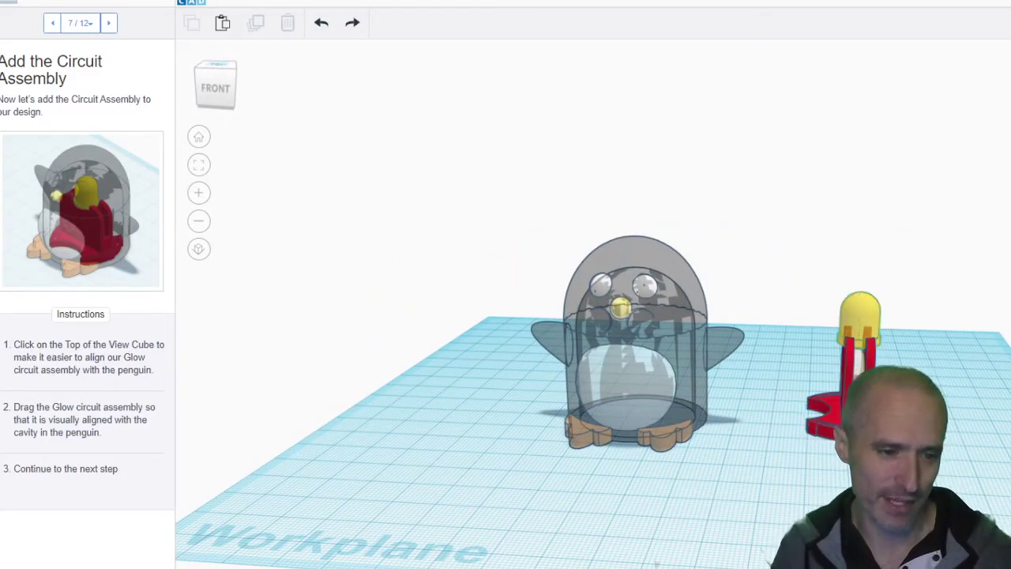
left_click_drag(855, 347, 863, 368)
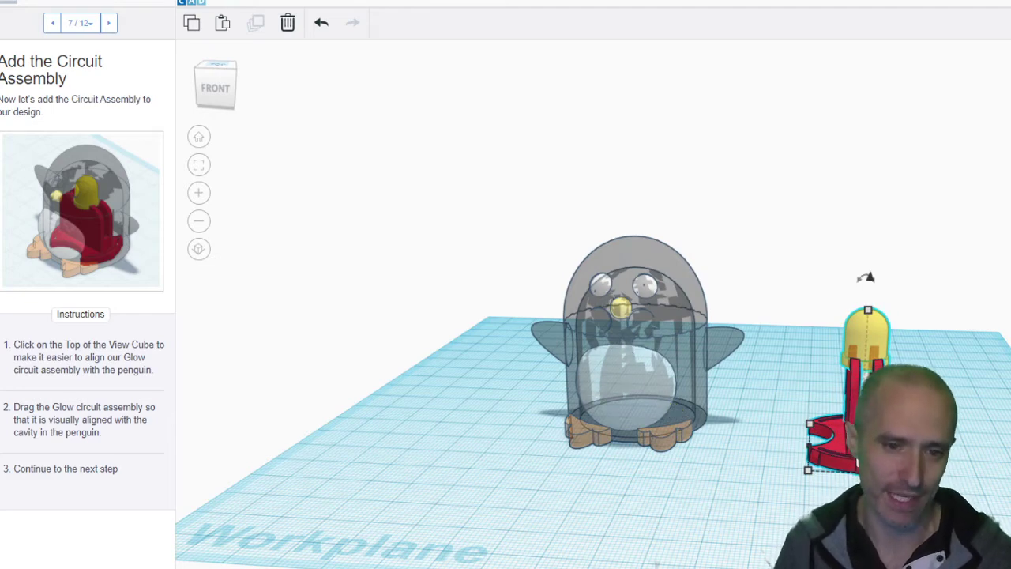
left_click(109, 23)
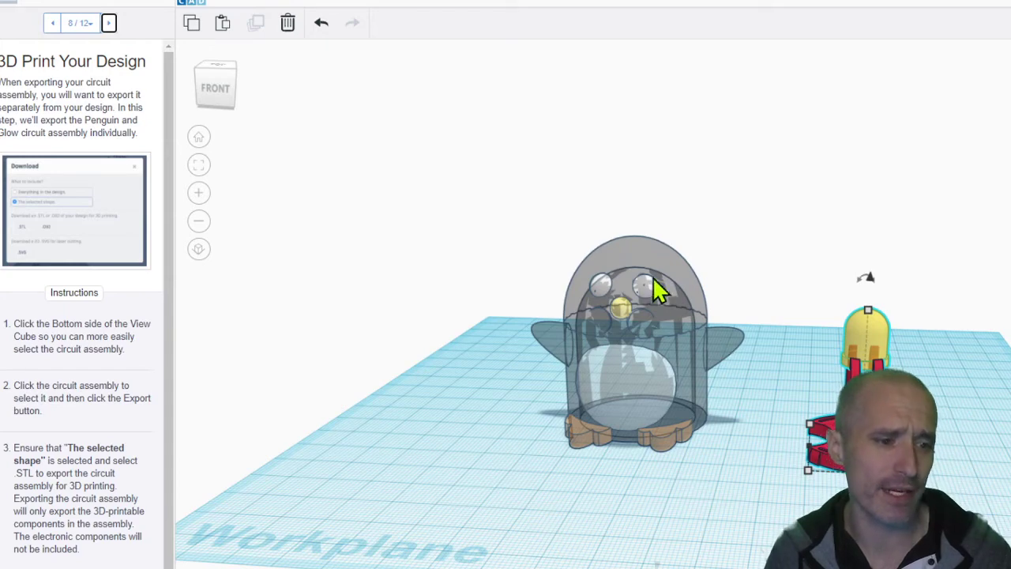
Export only the penguin as an STL file, then advance to step 9, Gathering Your Parts
left_click(670, 316)
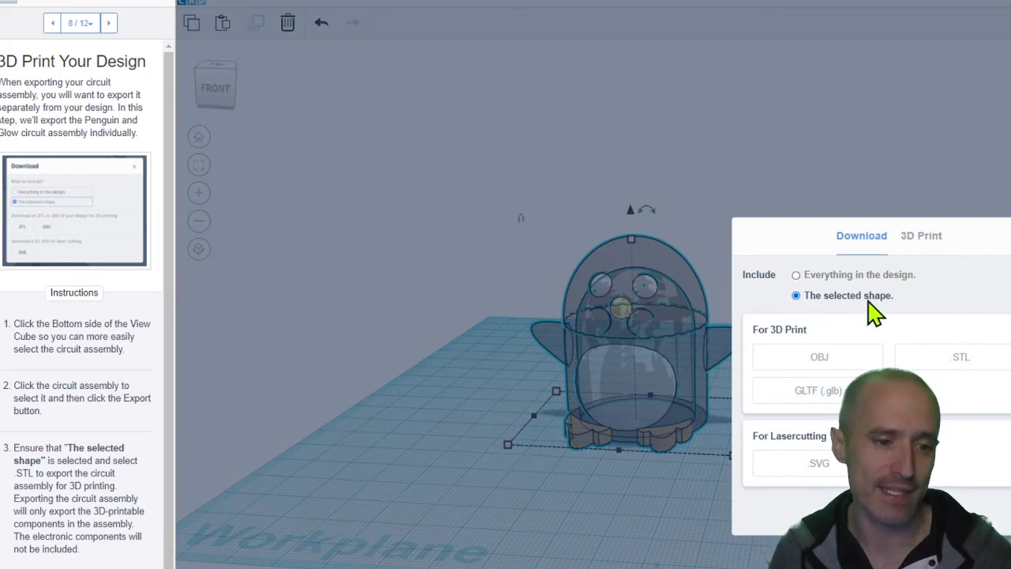
left_click(959, 356)
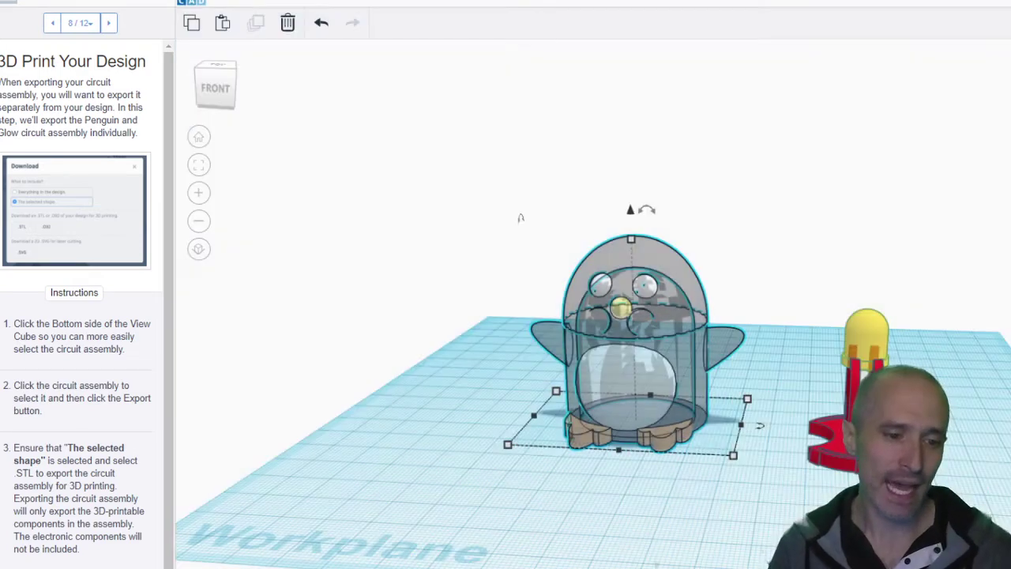
left_click(866, 340)
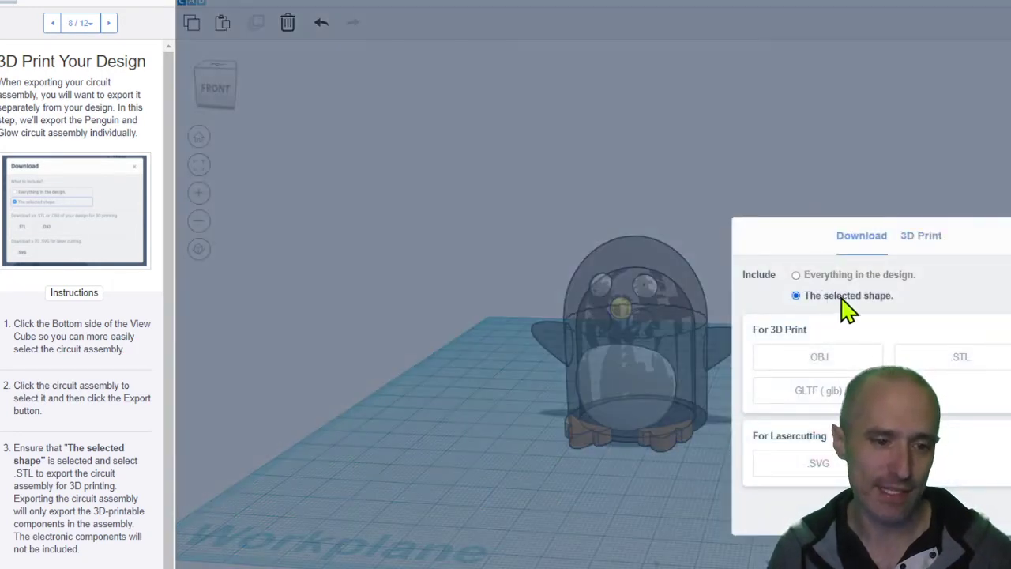
key("Escape")
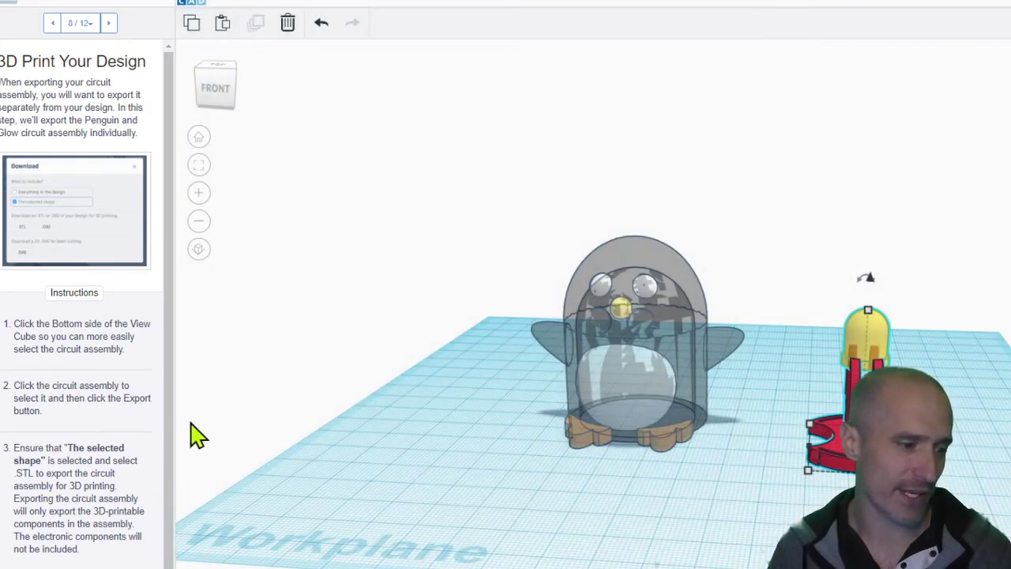
scroll(178, 466, "down", 1)
left_click(109, 24)
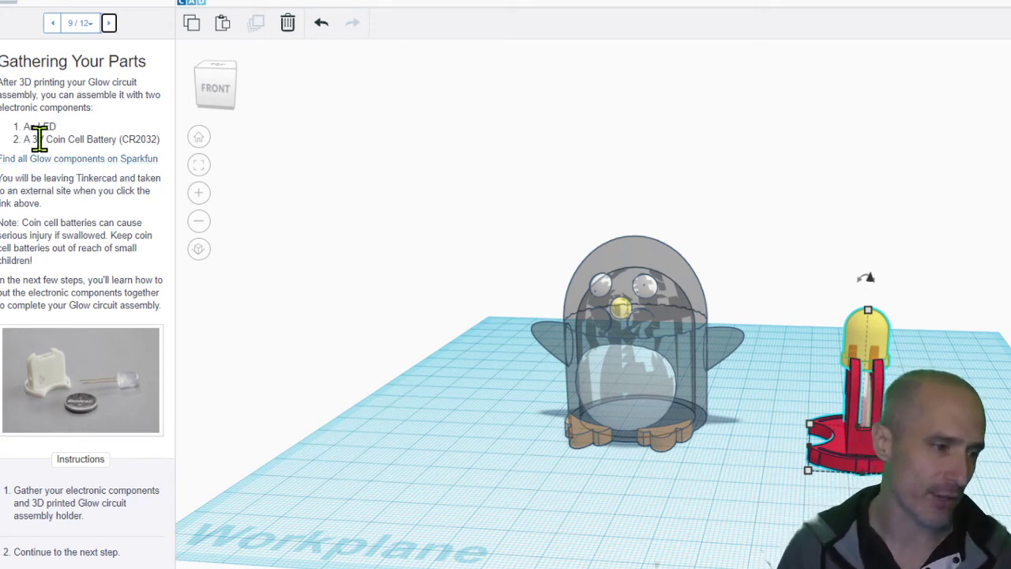
View the enlarged components photo, then advance to step 10, Add the Coin Cell Battery
left_click(102, 413)
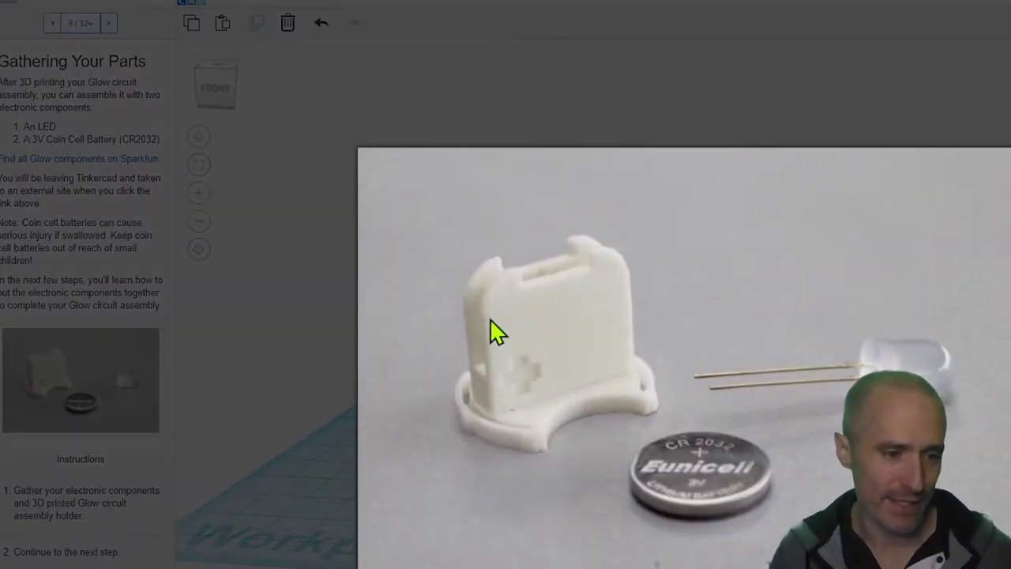
left_click(595, 388)
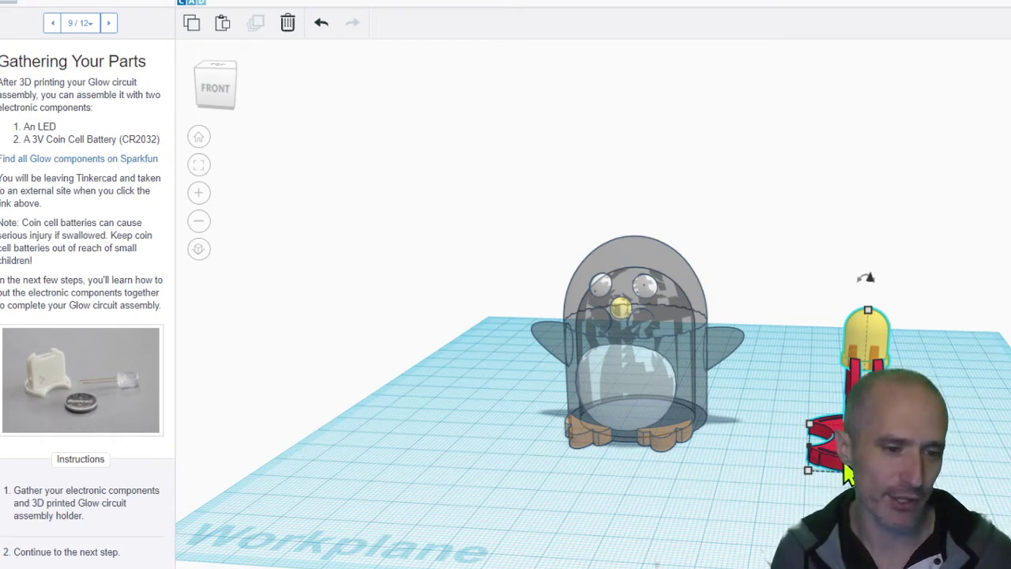
left_click(111, 24)
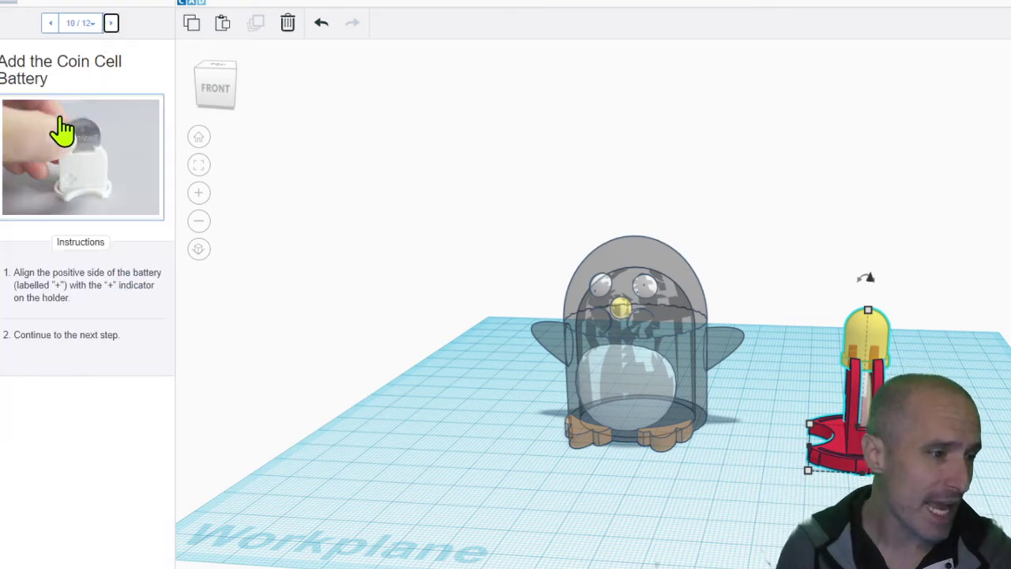
Advance through Add the LED to step 12, Add the Penguin, and close the enlarged animation
left_click(111, 24)
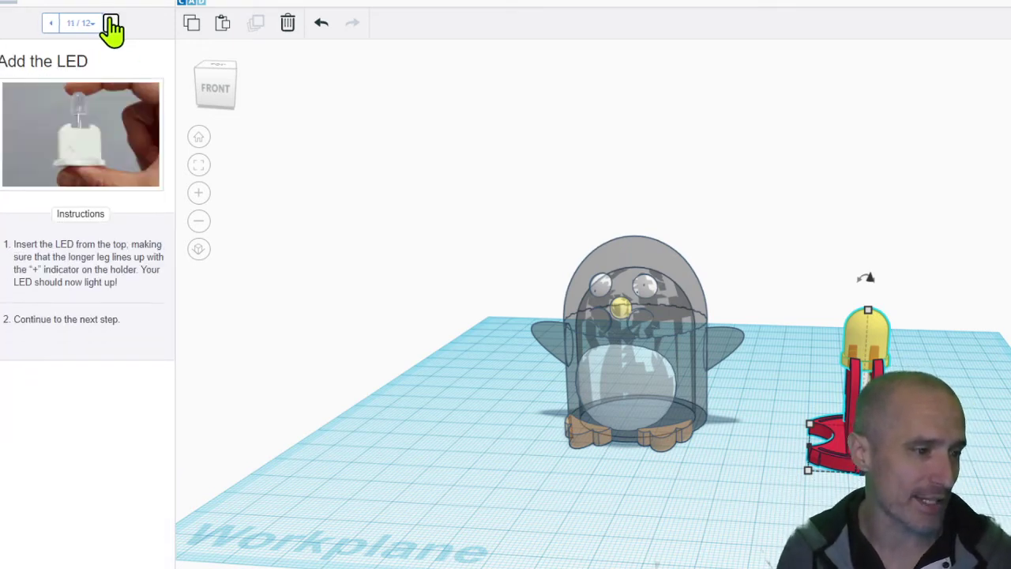
left_click(110, 24)
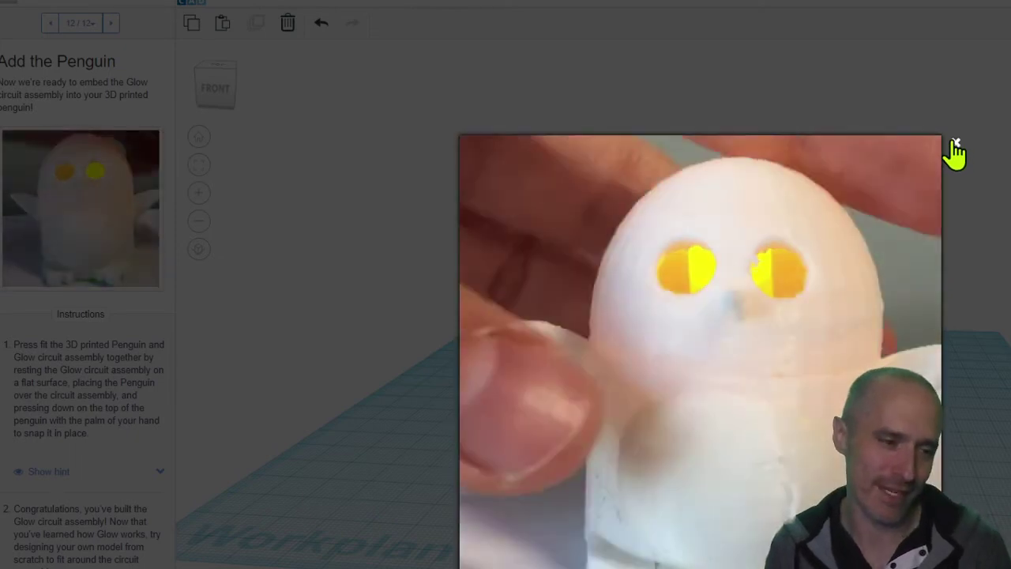
left_click(954, 147)
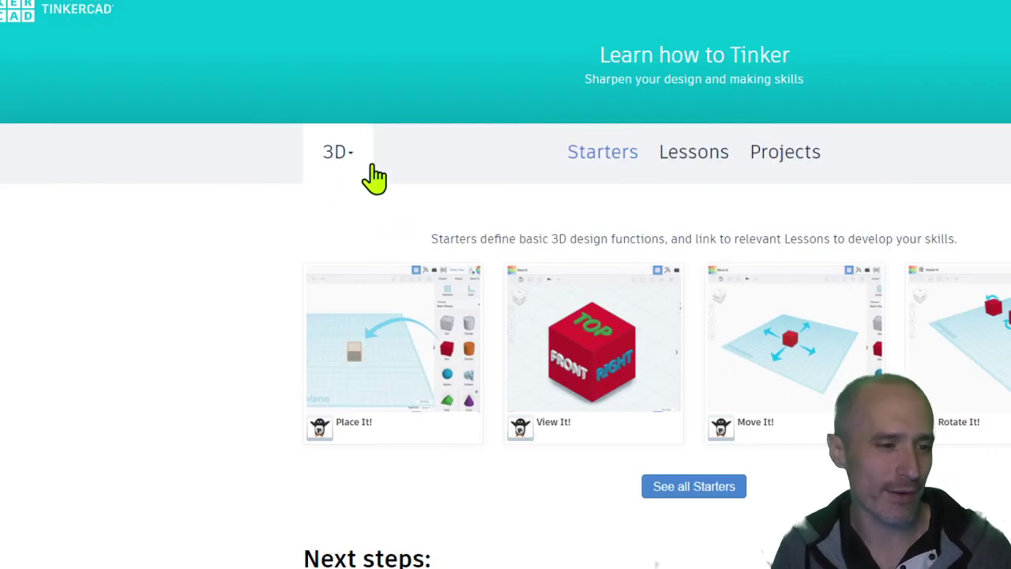
Check the 3D, Circuits and Codeblocks categories, leaving 3D Starters selected
left_click(356, 165)
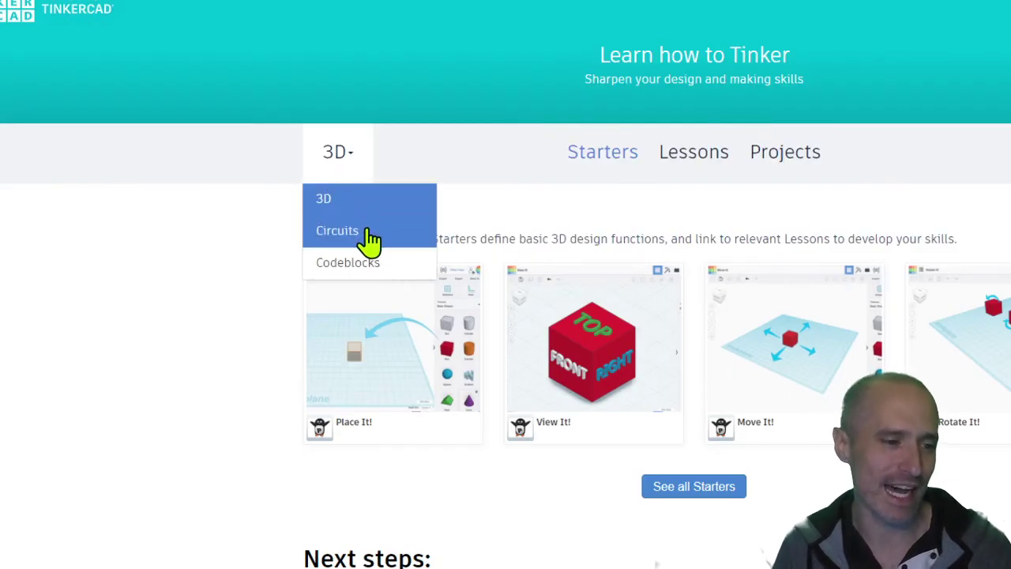
left_click(586, 210)
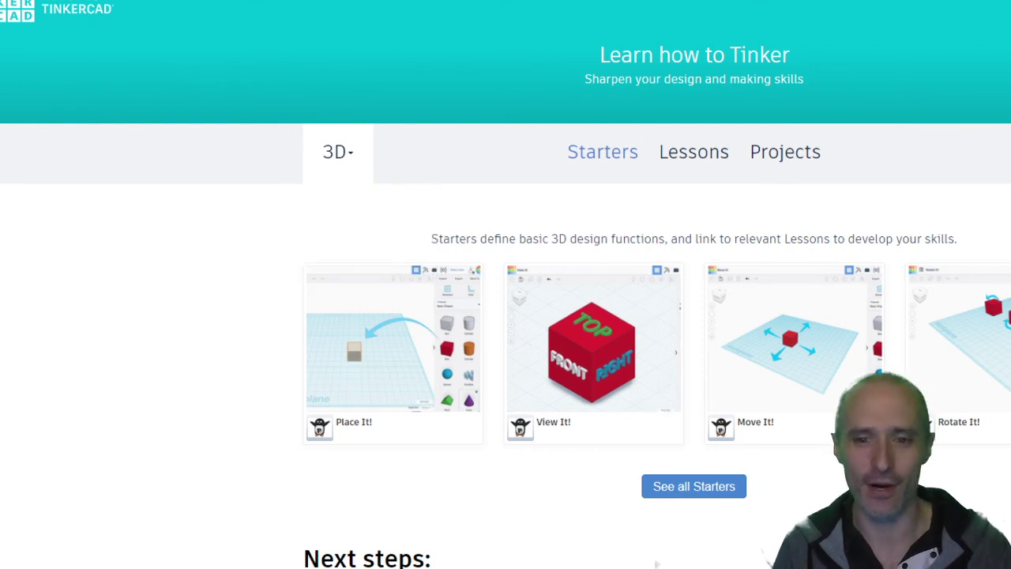